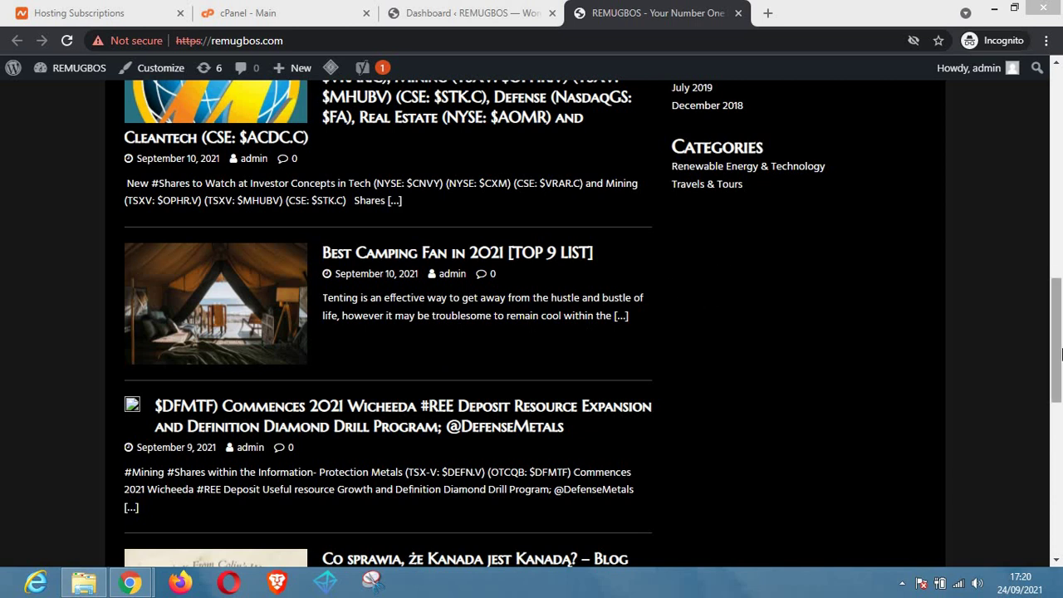
# Browse the recent posts on the REMUGBOS home page, then switch to the WordPress admin Dashboard.
pyautogui.moveTo(1060, 343); pyautogui.dragTo(814, 230)
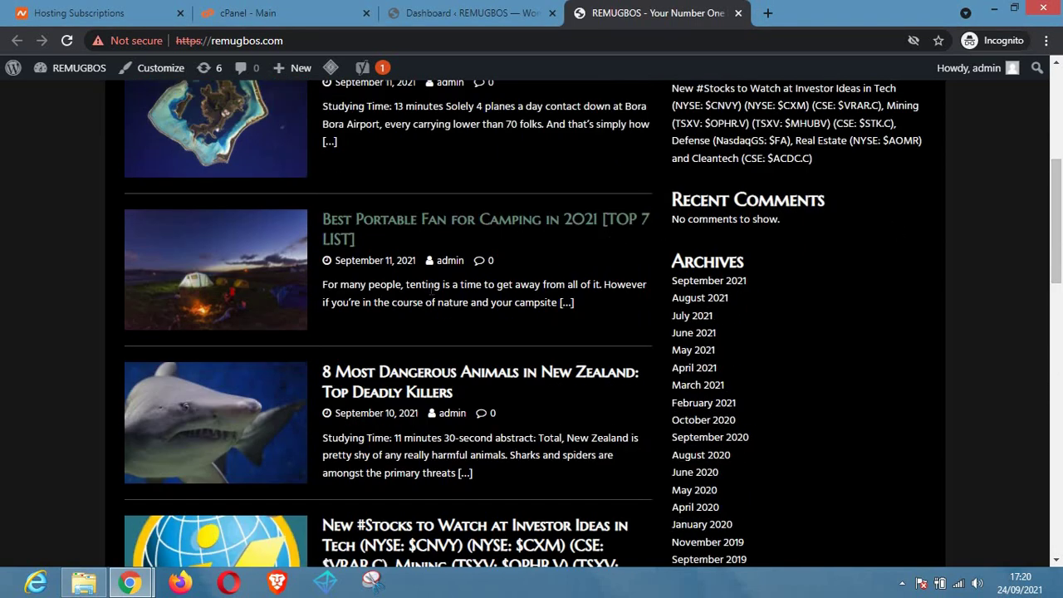
pyautogui.click(451, 10)
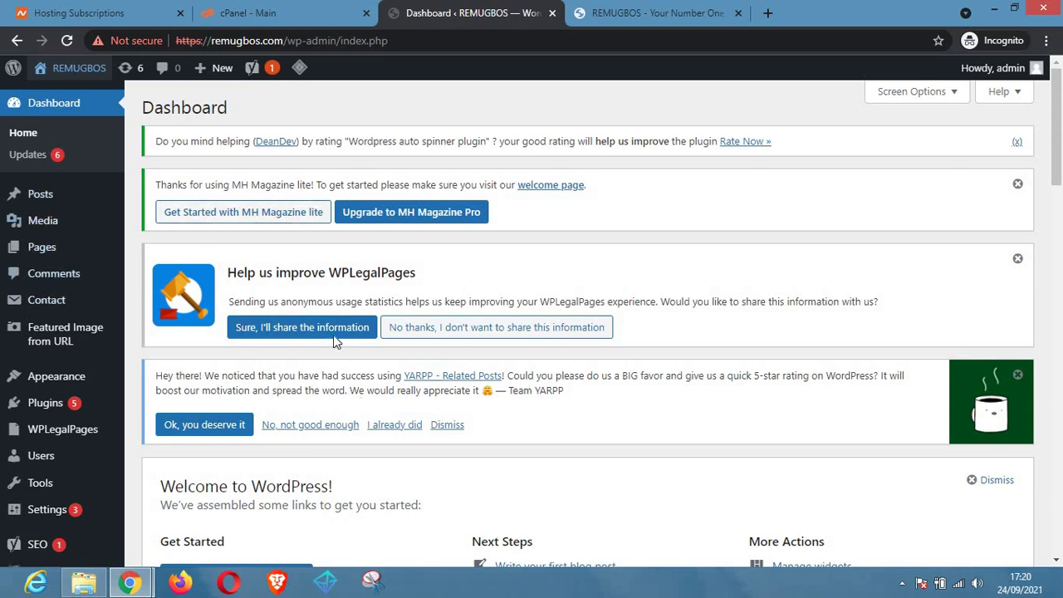
# Review the WordPress Dashboard widgets, then switch to the 'cPanel - Main' tab.
pyautogui.scroll(-10, 349, 403)
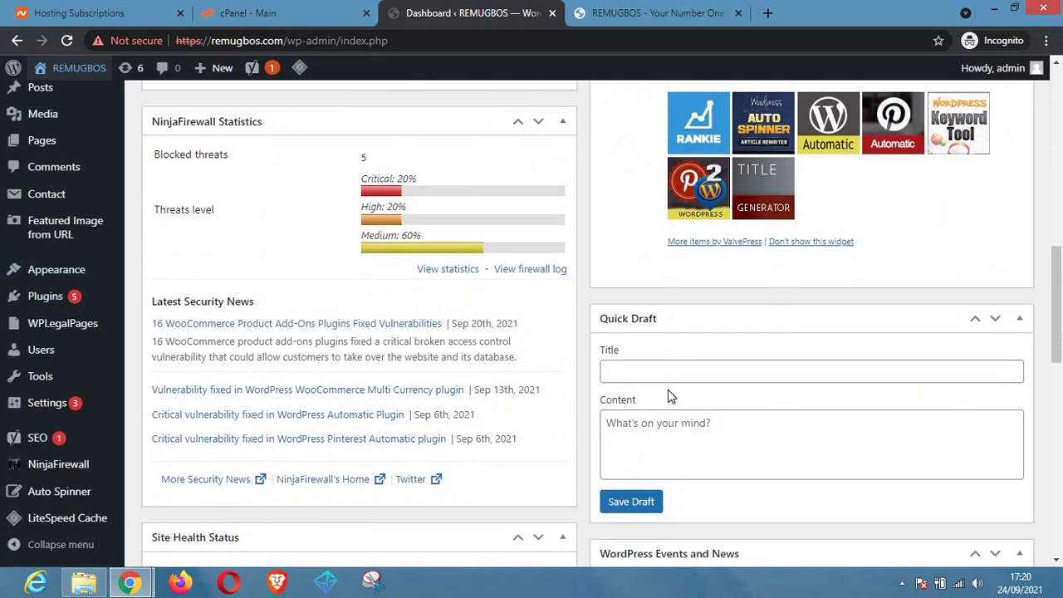
pyautogui.scroll(5, 667, 391)
pyautogui.scroll(1, 622, 398)
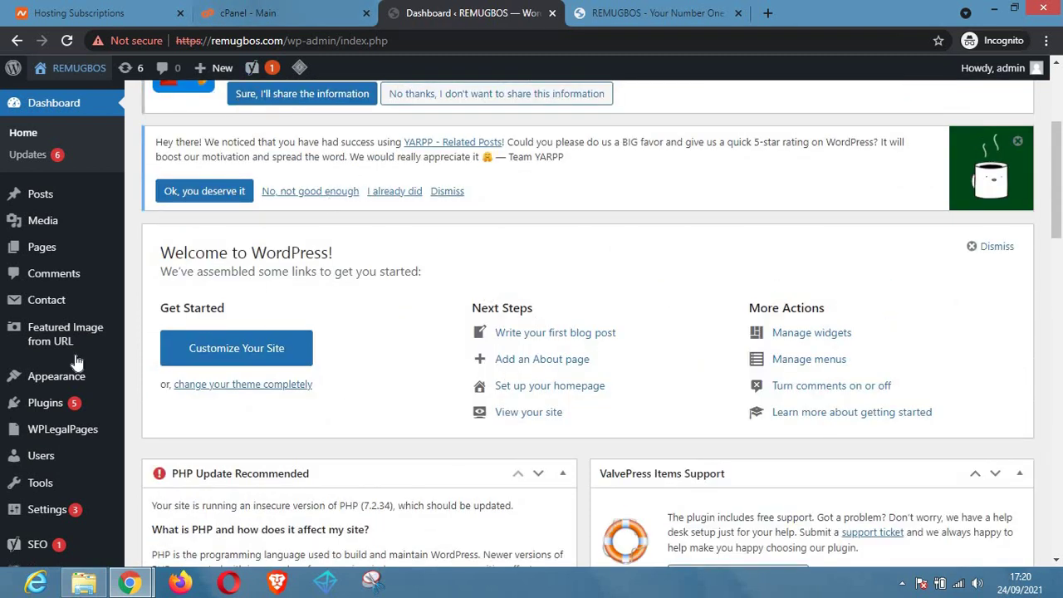
pyautogui.moveTo(22, 306)
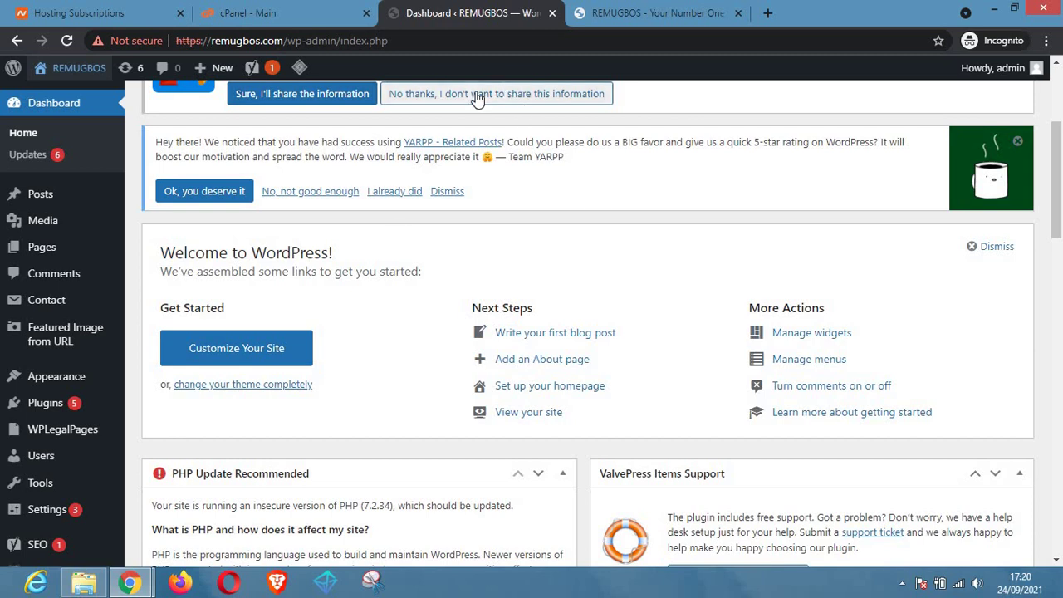
pyautogui.click(296, 7)
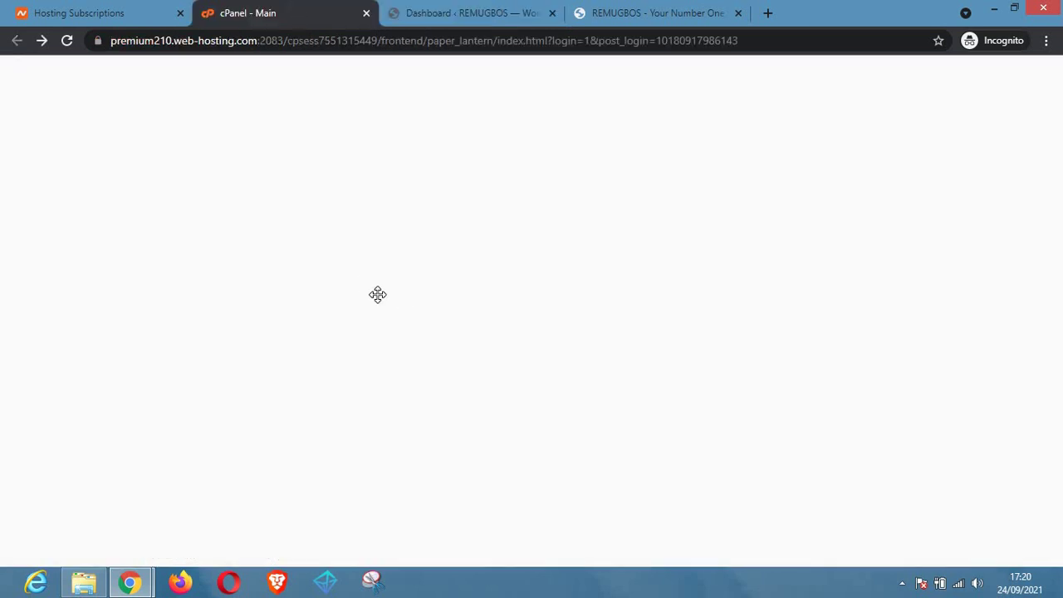
# Scroll through the cPanel main page to survey the hosting tools.
pyautogui.scroll(5, 528, 304)
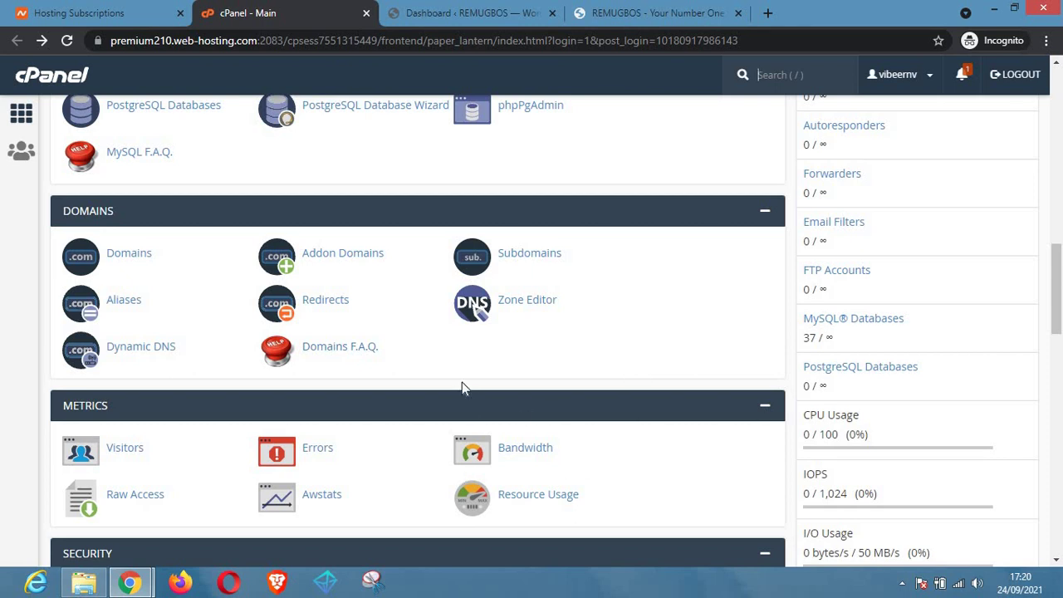
pyautogui.scroll(4, 636, 380)
pyautogui.scroll(3, 637, 383)
pyautogui.scroll(-10, 430, 280)
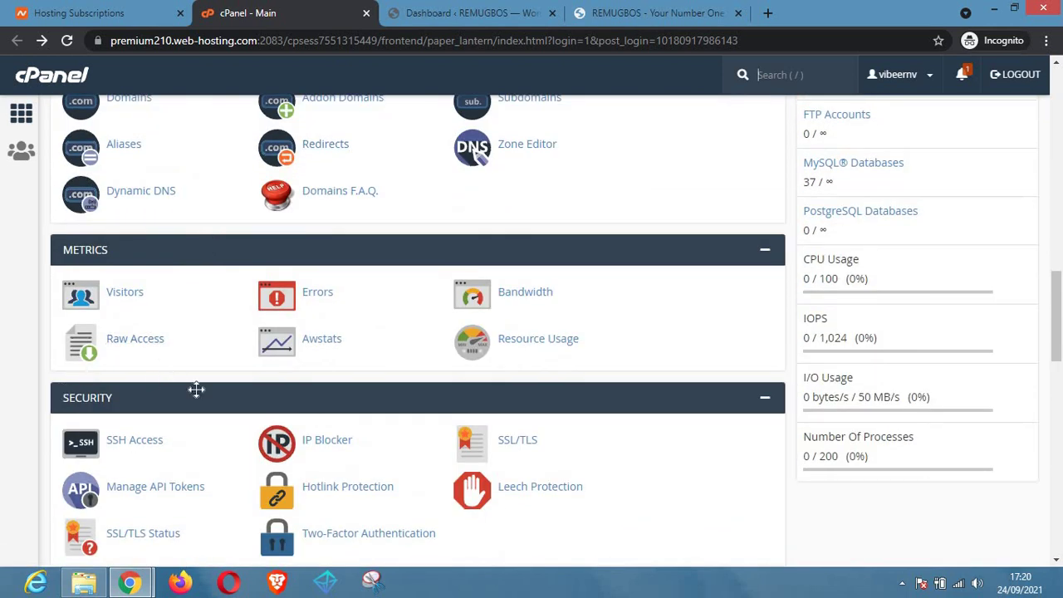
pyautogui.scroll(-3, 232, 399)
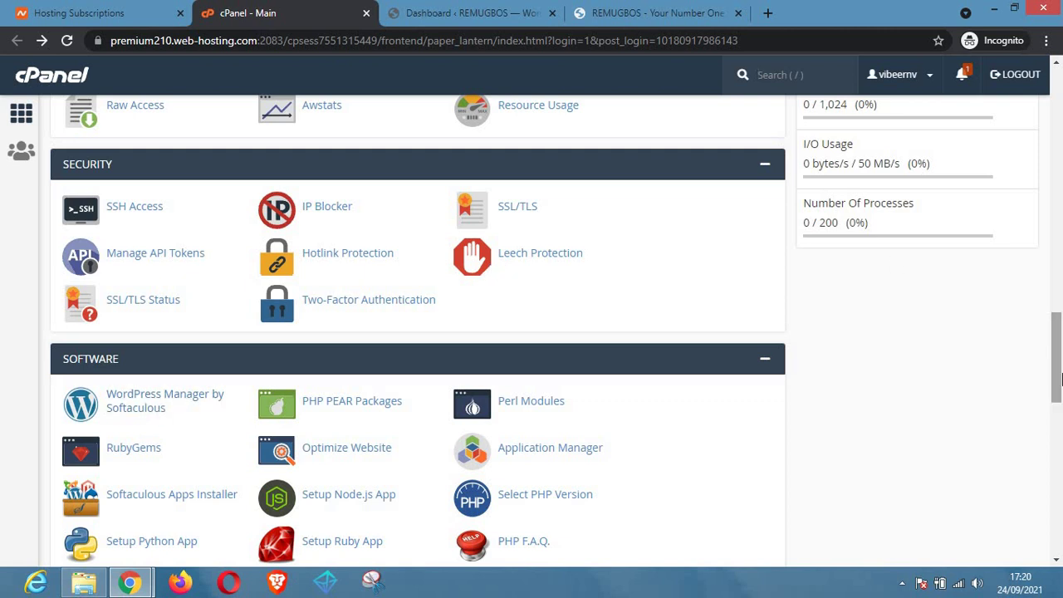
pyautogui.scroll(-4, 823, 332)
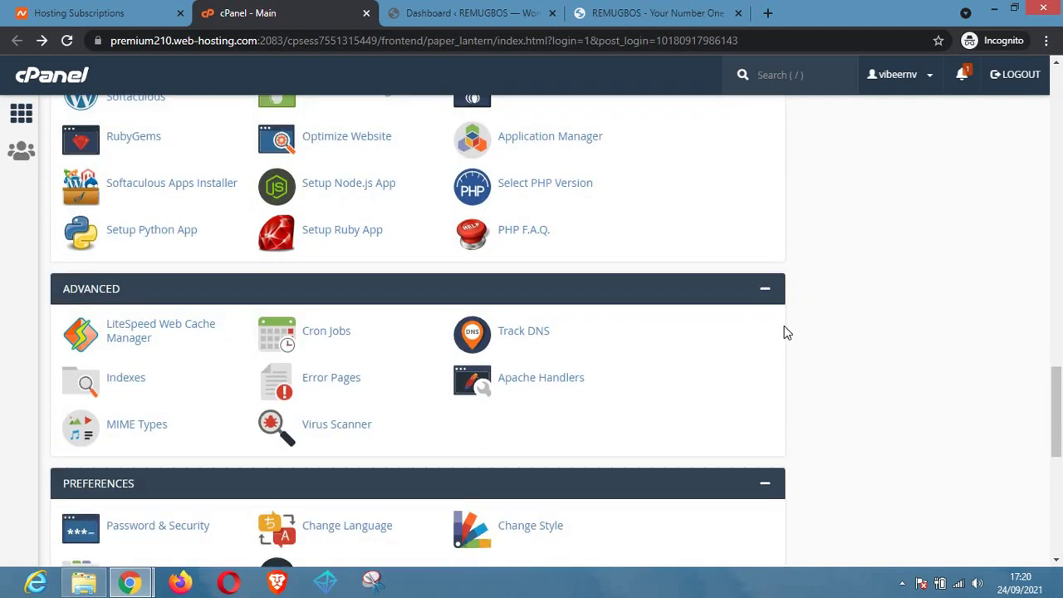
pyautogui.scroll(6, 562, 313)
pyautogui.scroll(-1, 465, 328)
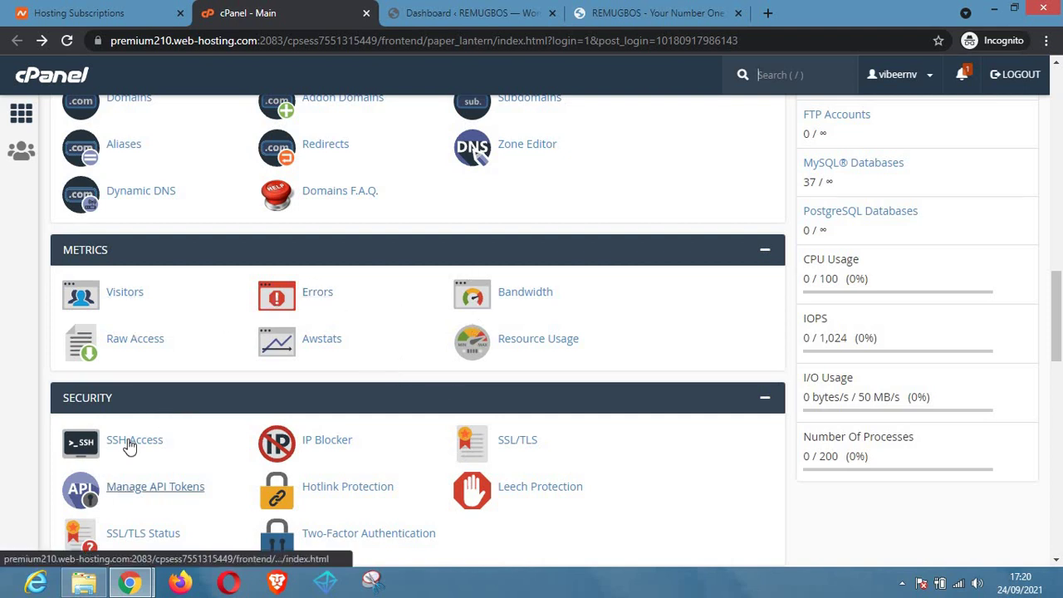
pyautogui.scroll(-2, 304, 328)
pyautogui.scroll(-4, 306, 331)
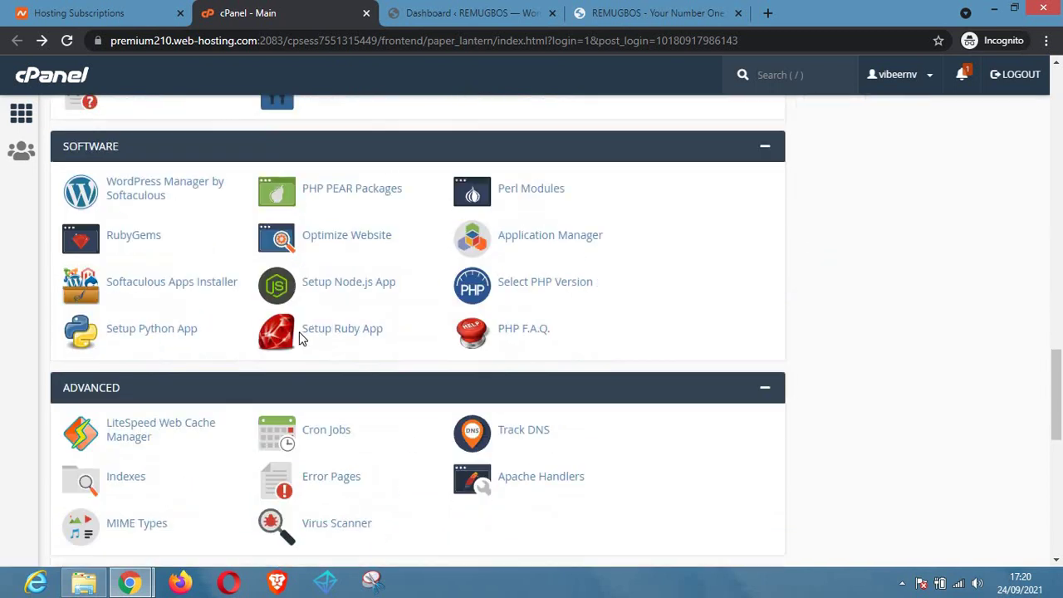
pyautogui.scroll(8, 274, 349)
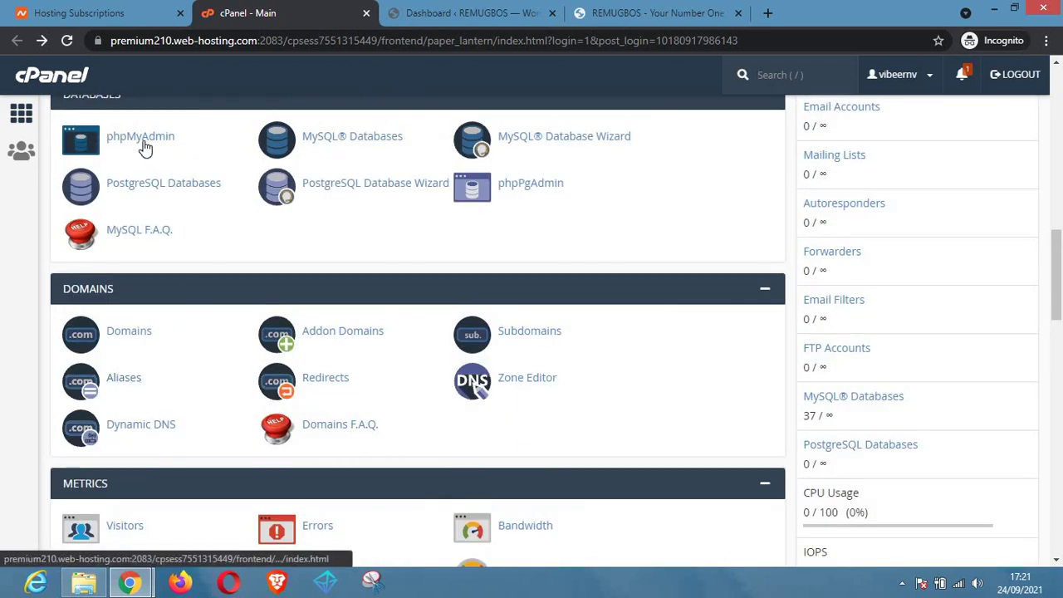
pyautogui.scroll(6, 198, 153)
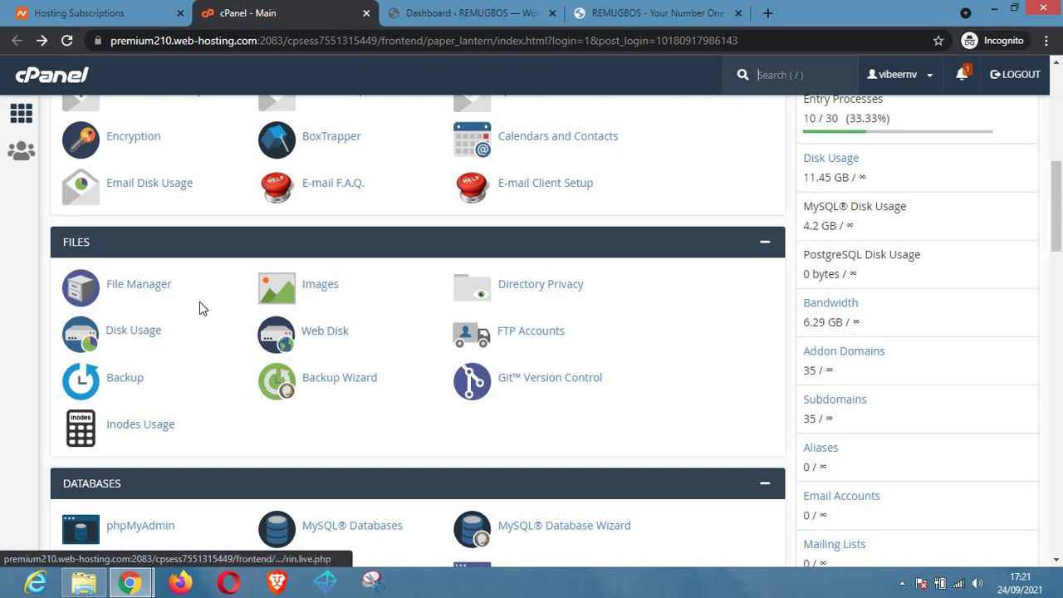
pyautogui.scroll(3, 446, 275)
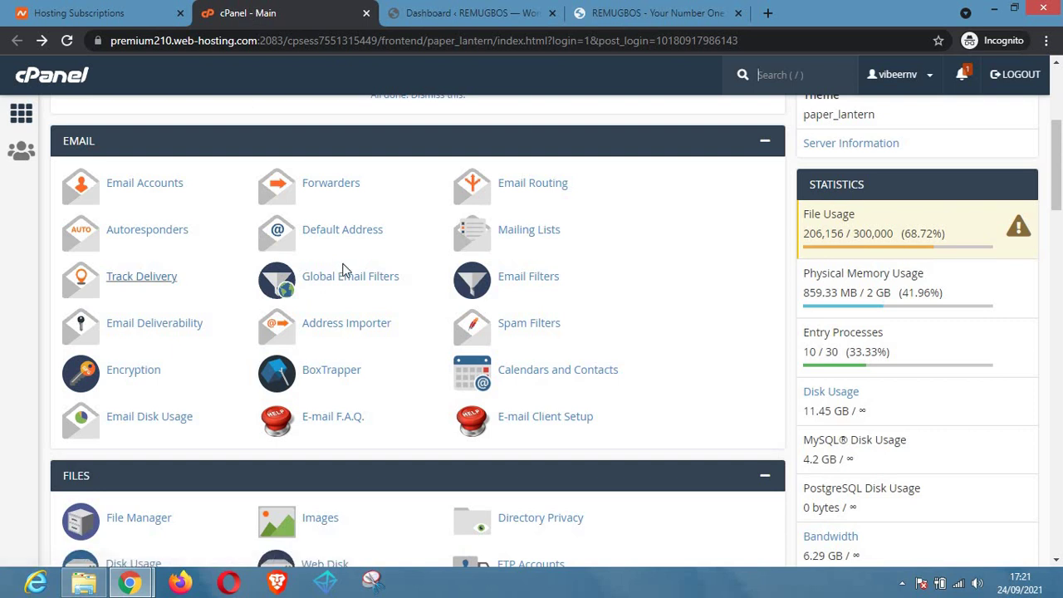
# Glance at the subscriptions page, then open File Manager from cPanel's Files section.
pyautogui.click(137, 11)
pyautogui.click(274, 10)
pyautogui.scroll(-1, 212, 446)
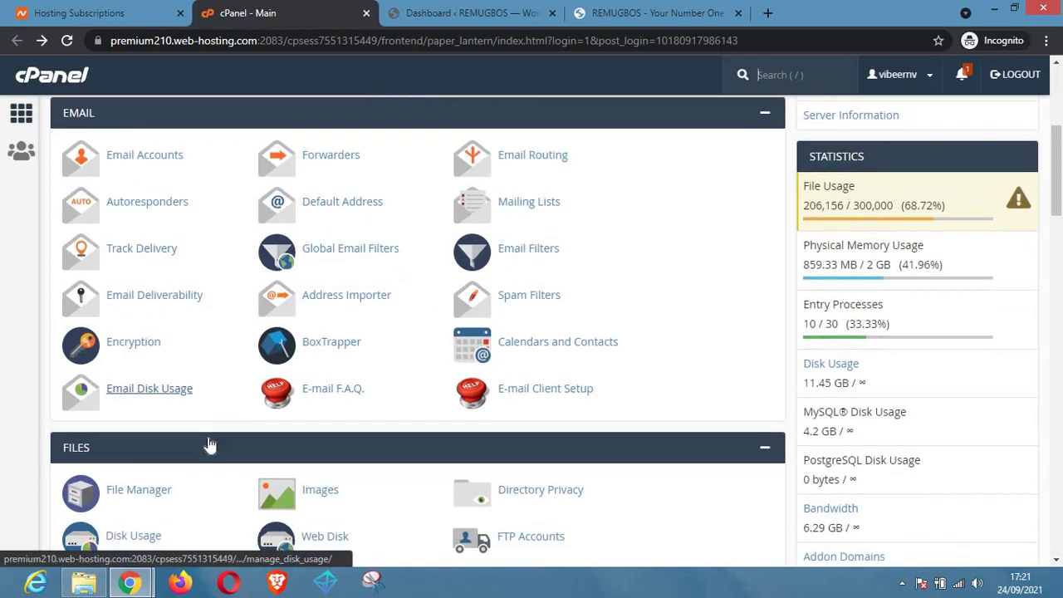
pyautogui.click(215, 441)
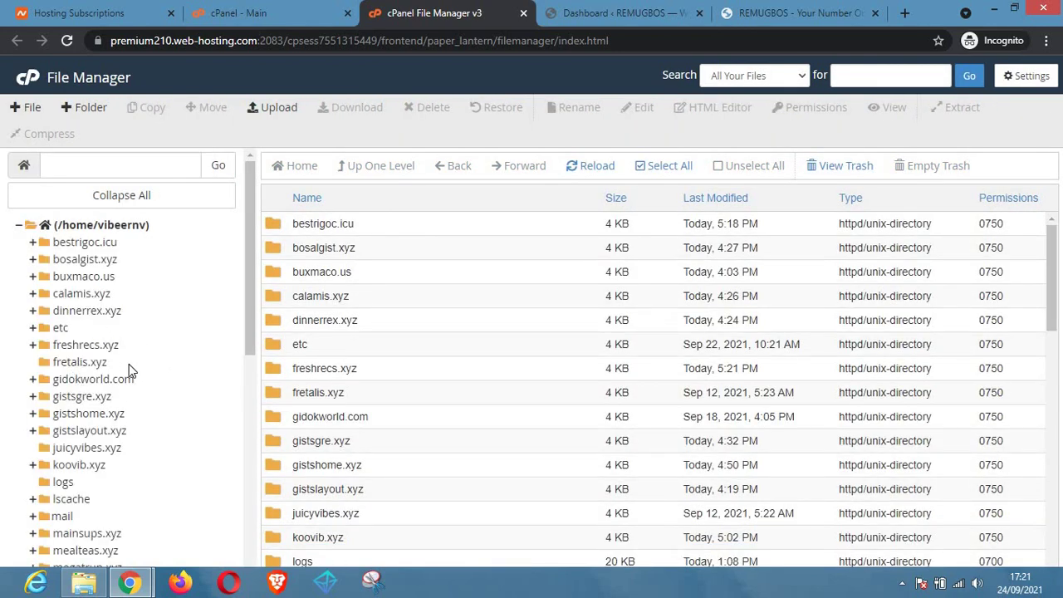
# Open the Remugbos.com folder from the folder tree to list its WordPress files.
pyautogui.scroll(-5, 142, 363)
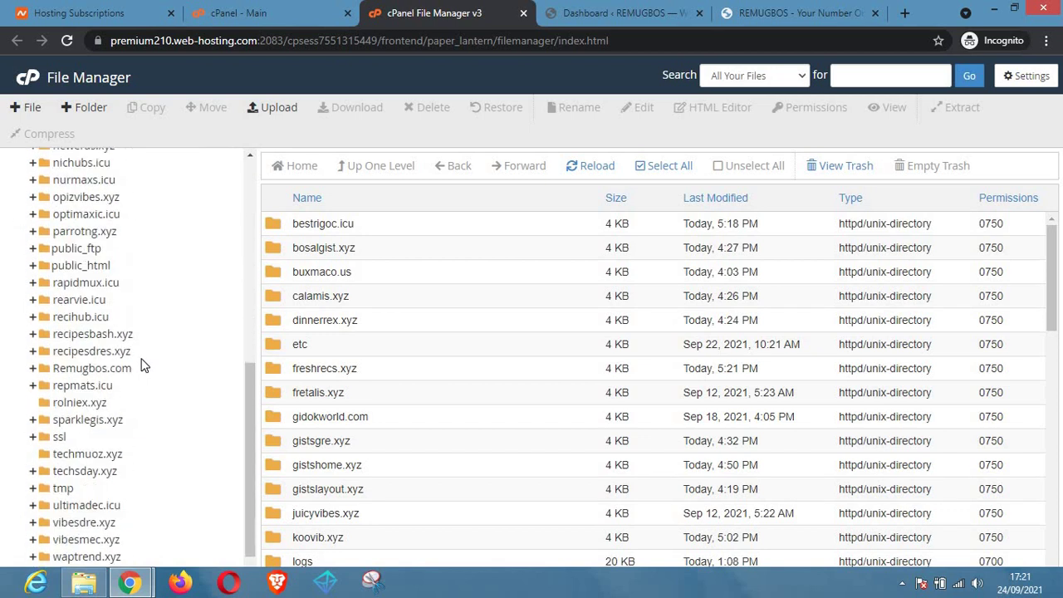
pyautogui.scroll(-1, 136, 485)
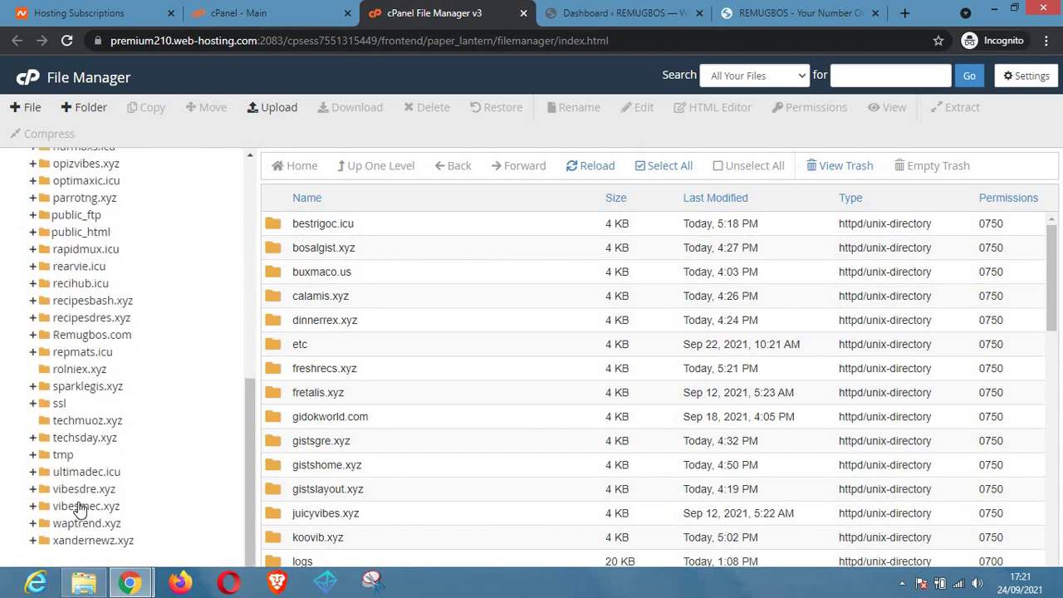
pyautogui.click(91, 335)
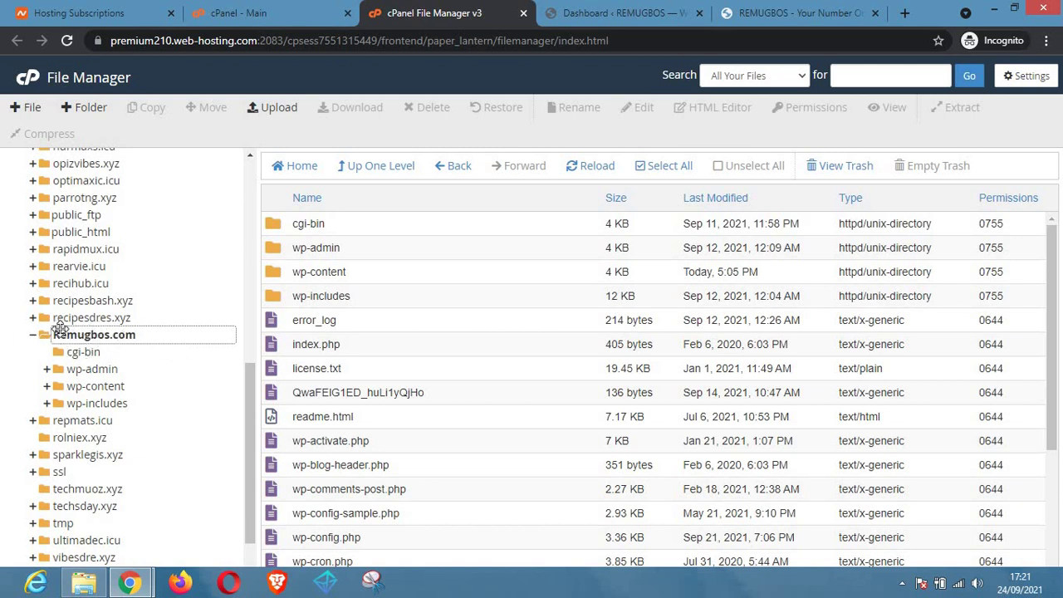
# Check the WordPress Dashboard, return to File Manager, and open the wp-content folder.
pyautogui.click(636, 11)
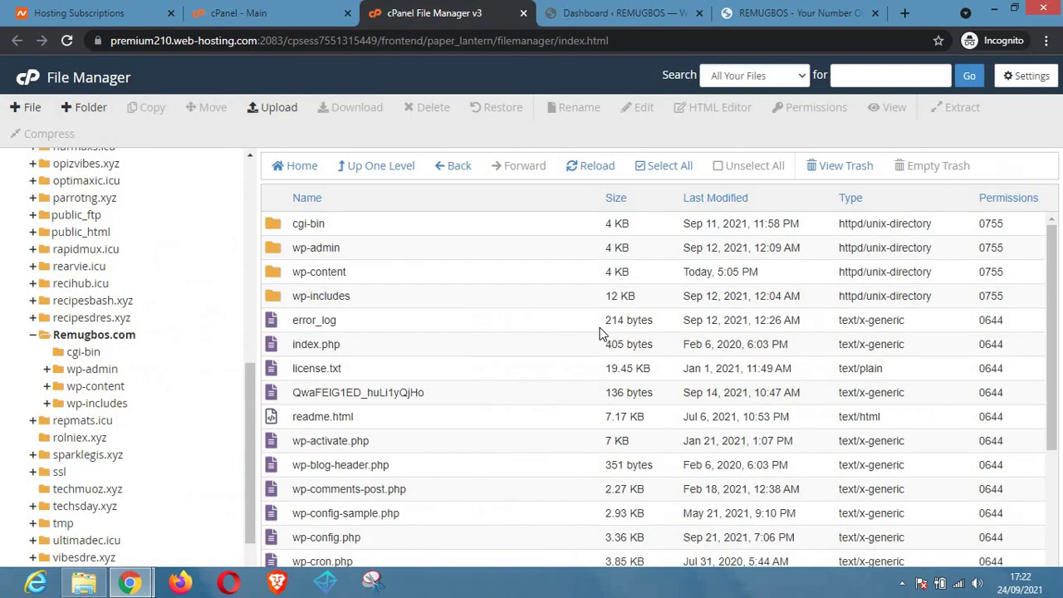
pyautogui.click(445, 13)
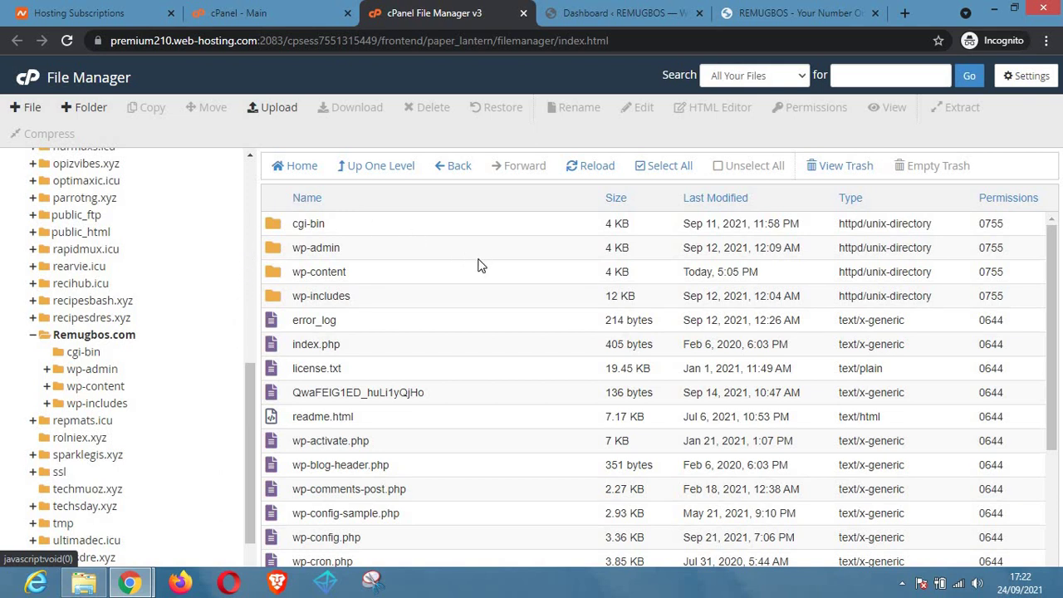
pyautogui.doubleClick(396, 276)
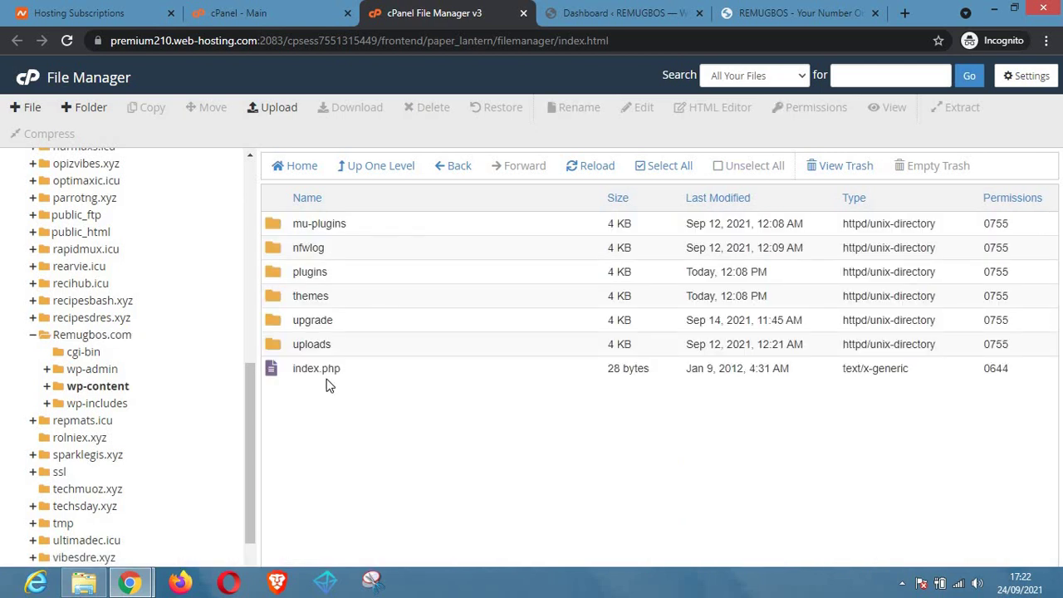
pyautogui.doubleClick(332, 280)
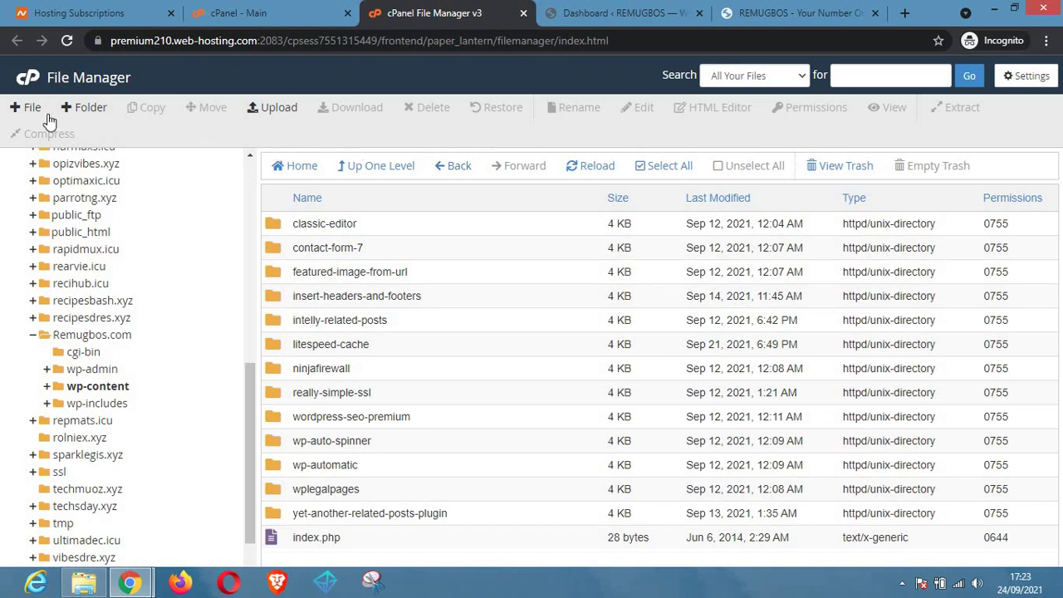
pyautogui.click(116, 385)
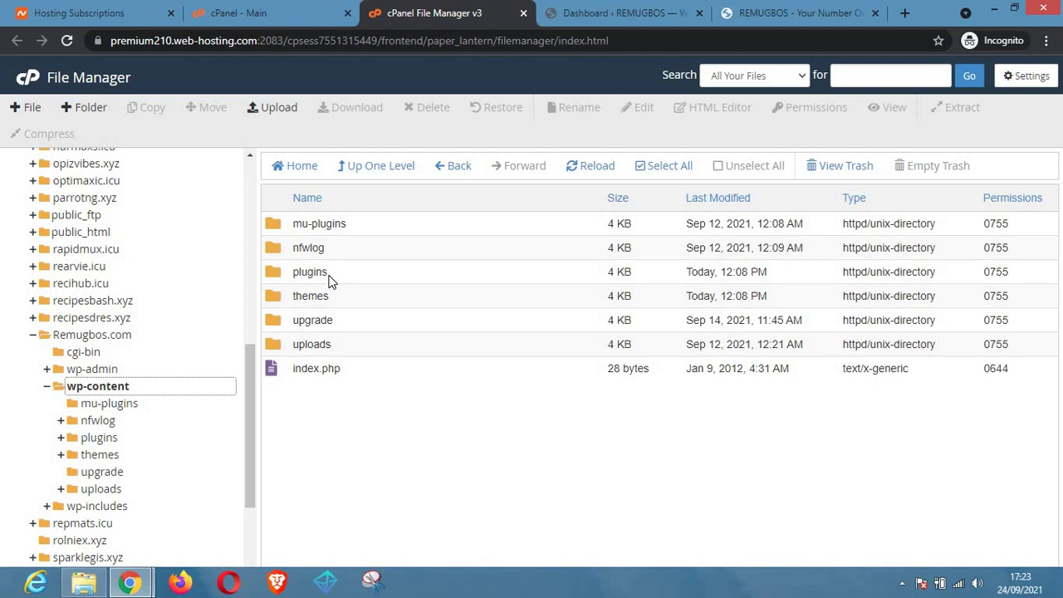
# Rename the plugins folder to 'plugins. tre', then return to the WordPress Dashboard.
pyautogui.rightClick(330, 281)
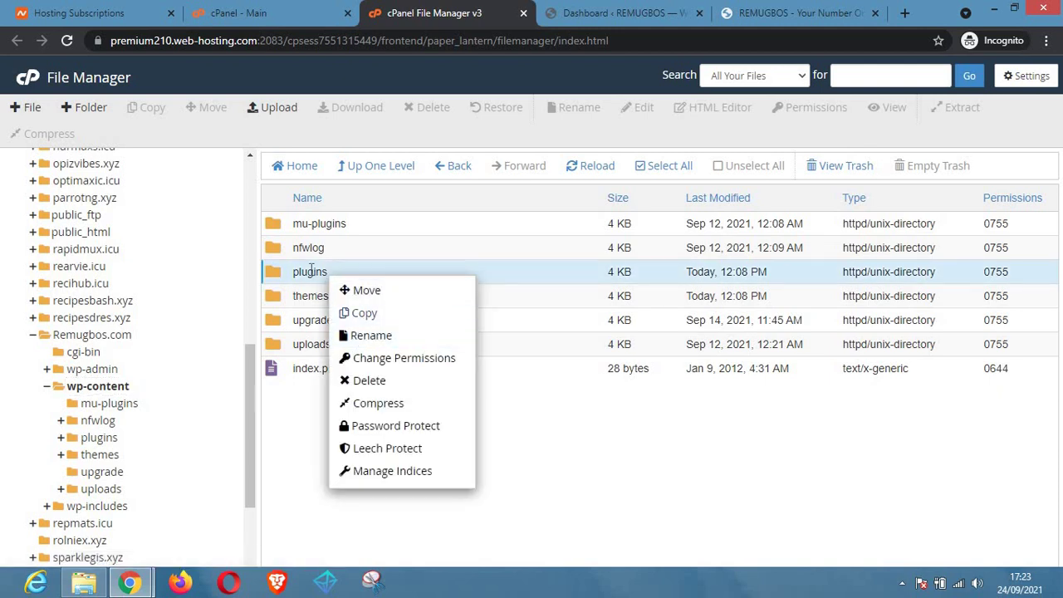
pyautogui.click(369, 335)
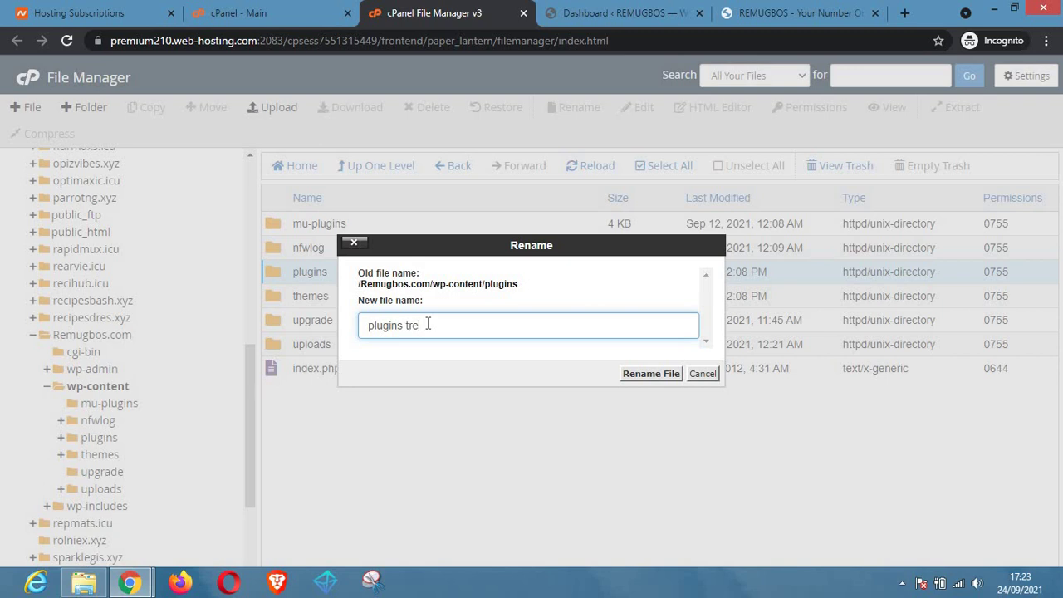
pyautogui.click(403, 332)
pyautogui.click(652, 373)
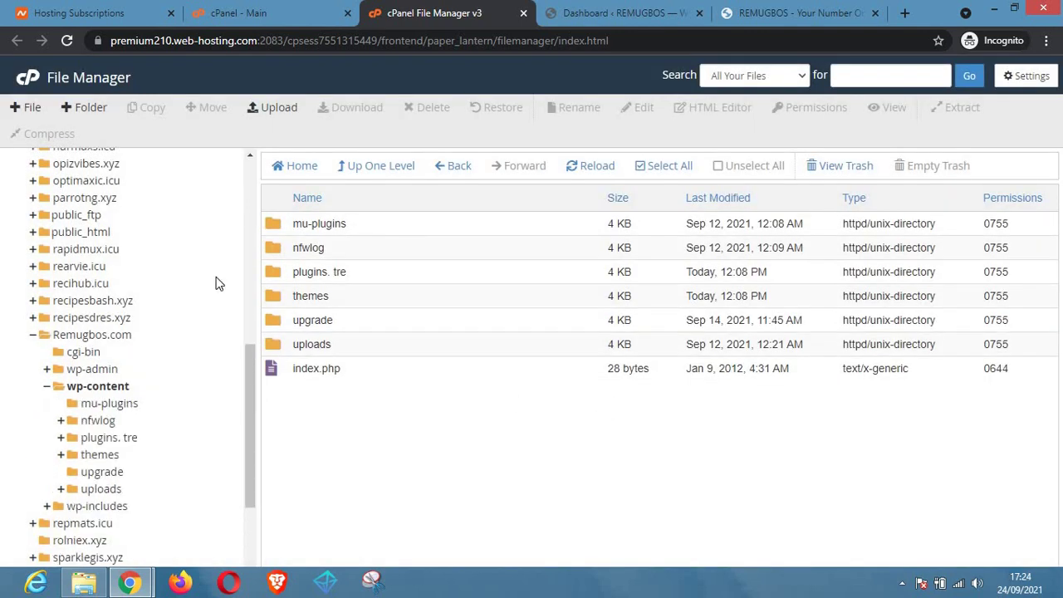
pyautogui.click(610, 12)
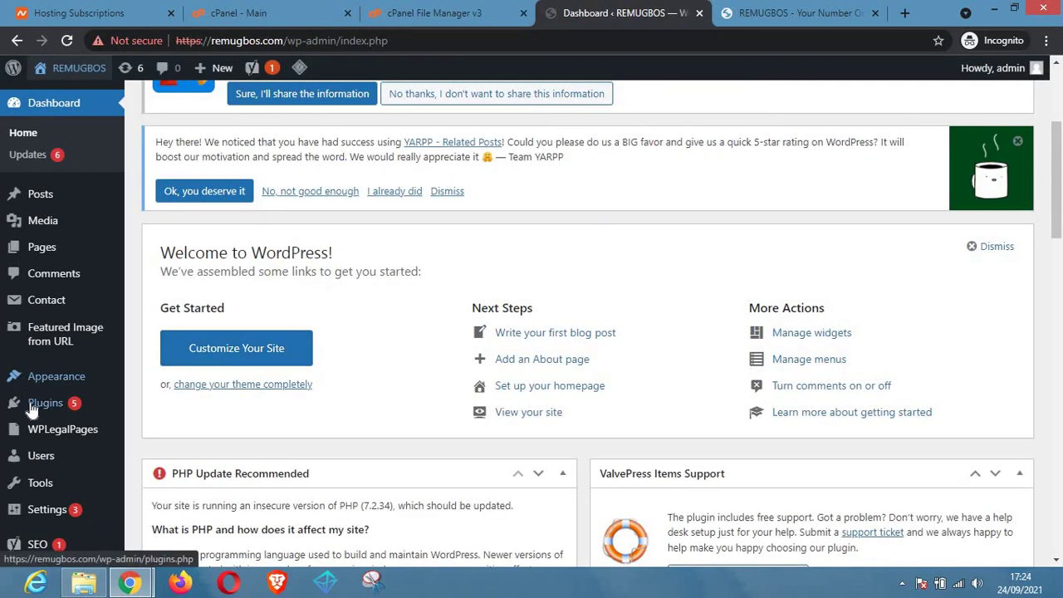
# Confirm on the Plugins page that every plugin was deactivated, then return to the wp-content listing.
pyautogui.moveTo(69, 407)
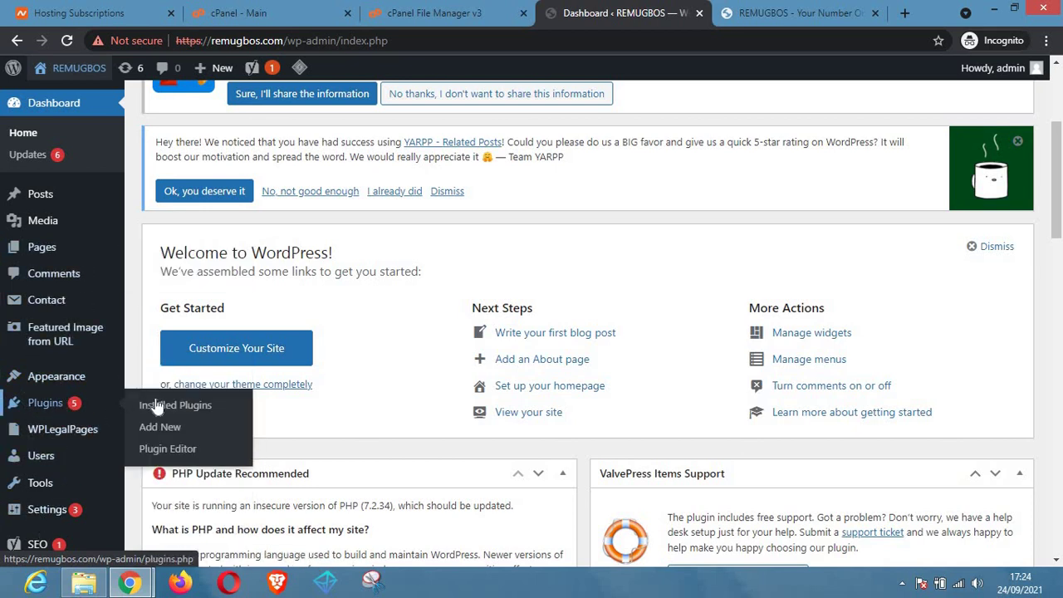
pyautogui.click(249, 405)
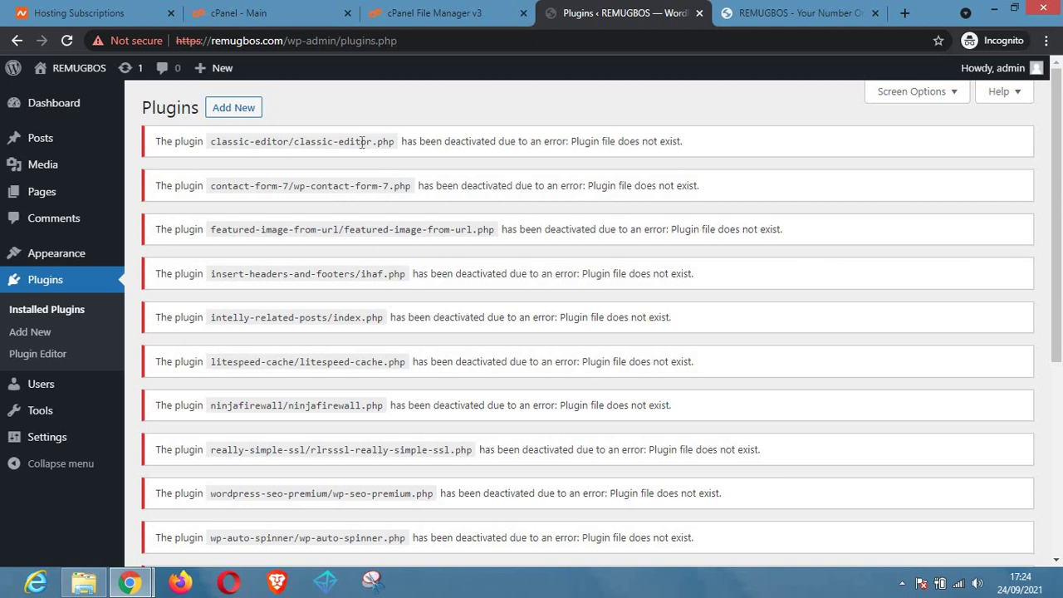
pyautogui.scroll(-5, 487, 250)
pyautogui.scroll(5, 332, 289)
pyautogui.click(274, 15)
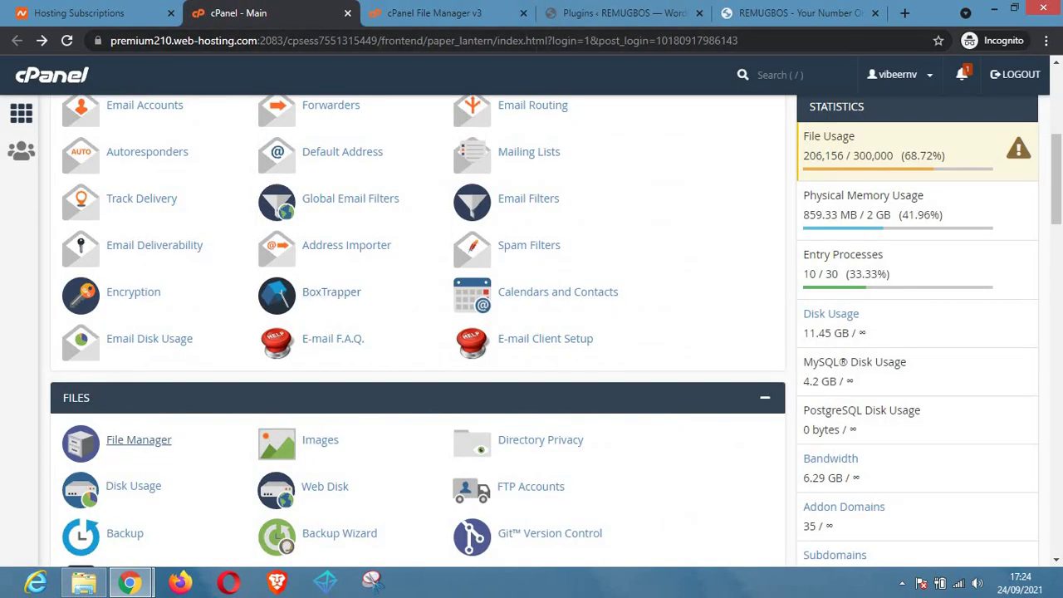
pyautogui.click(619, 12)
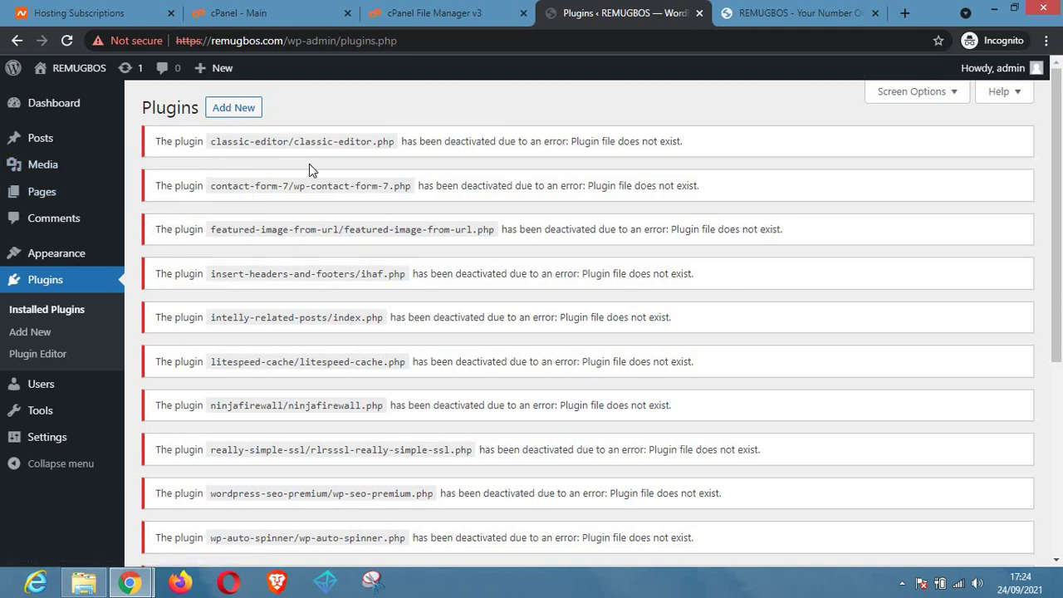
pyautogui.hotkey('ctrl', 'shift', 'Tab')
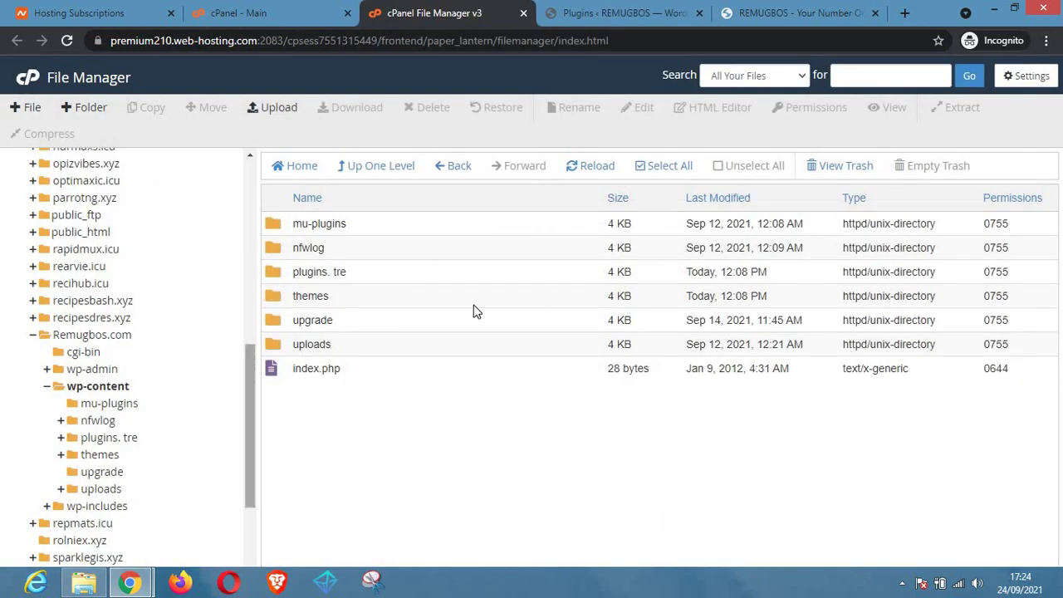
# Rename 'plugins. tre' back to 'plugins' and reload the Plugins page, now listing 13 inactive plugins.
pyautogui.click(627, 15)
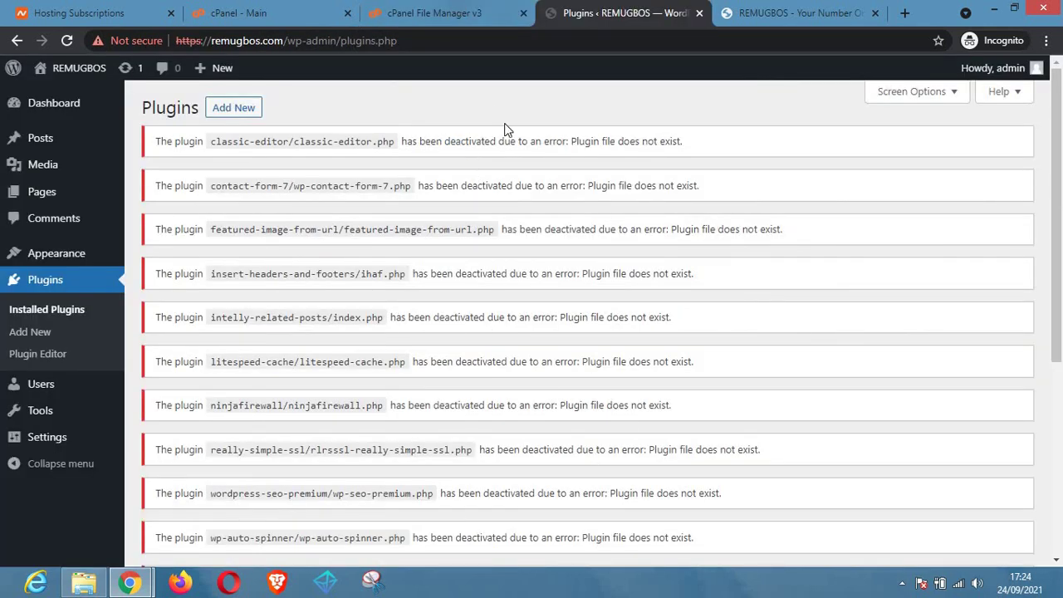
pyautogui.click(461, 15)
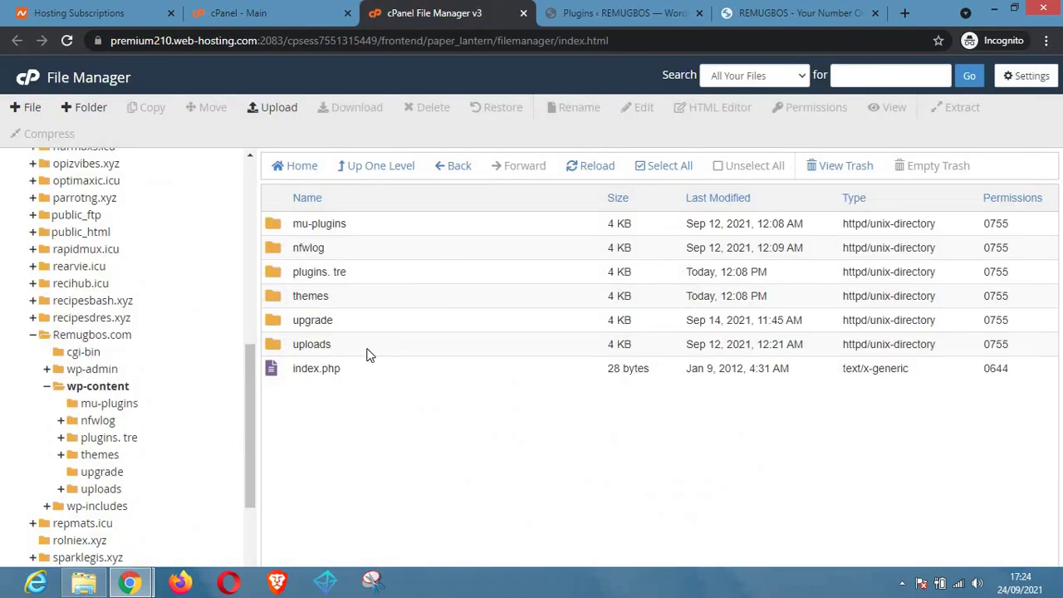
pyautogui.click(352, 279)
pyautogui.rightClick(352, 279)
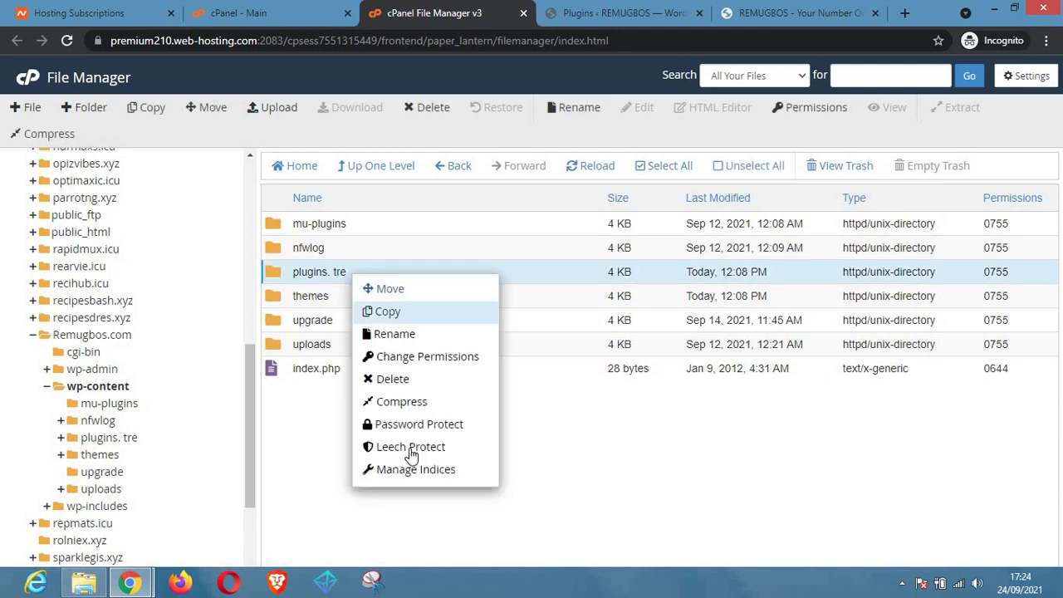
pyautogui.click(378, 333)
pyautogui.click(406, 325)
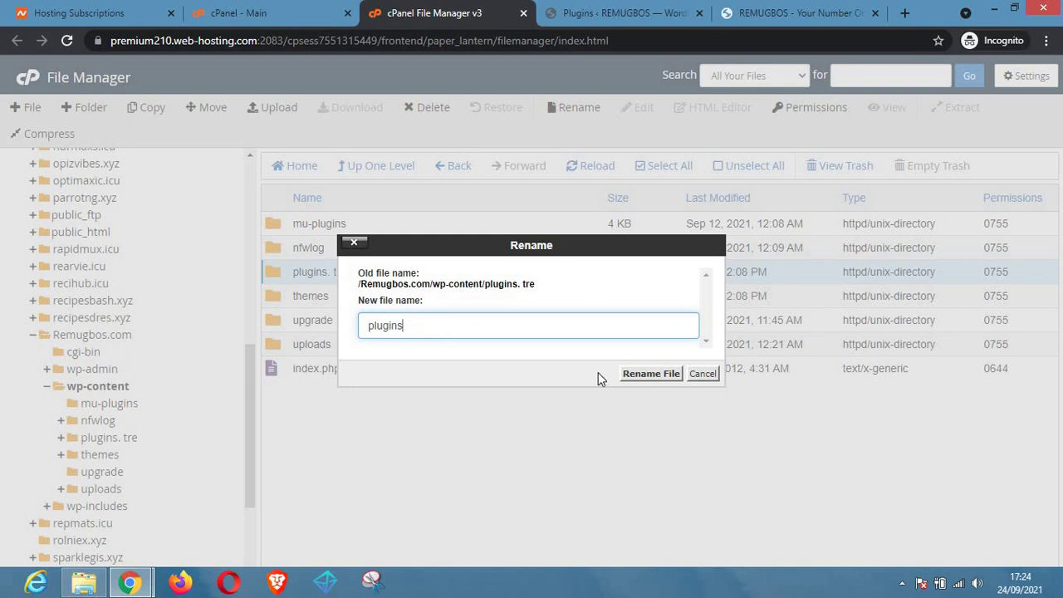
pyautogui.click(633, 375)
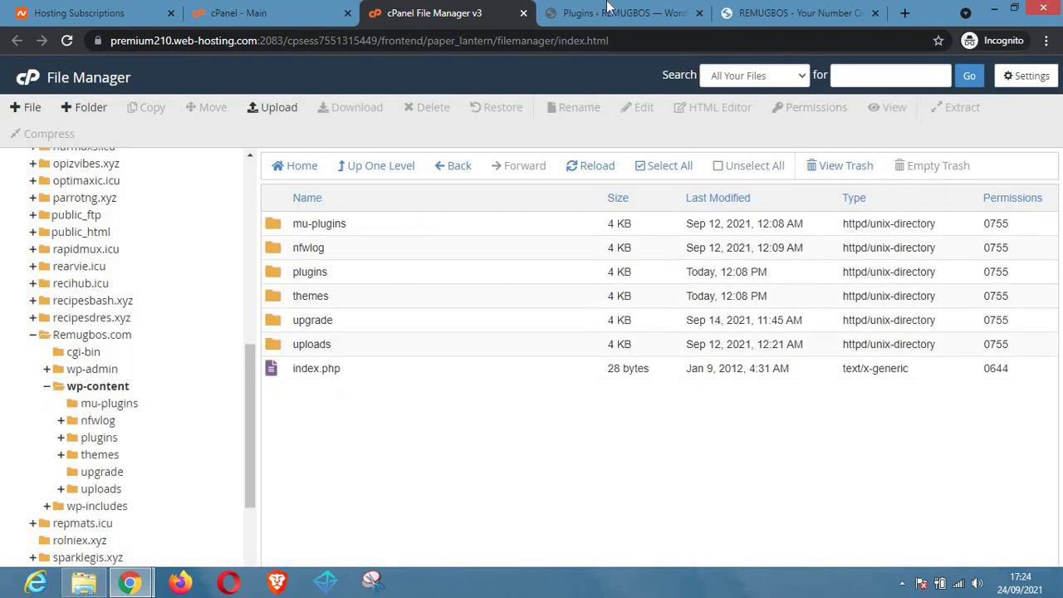
pyautogui.hotkey('ctrl', 'Tab')
pyautogui.click(67, 40)
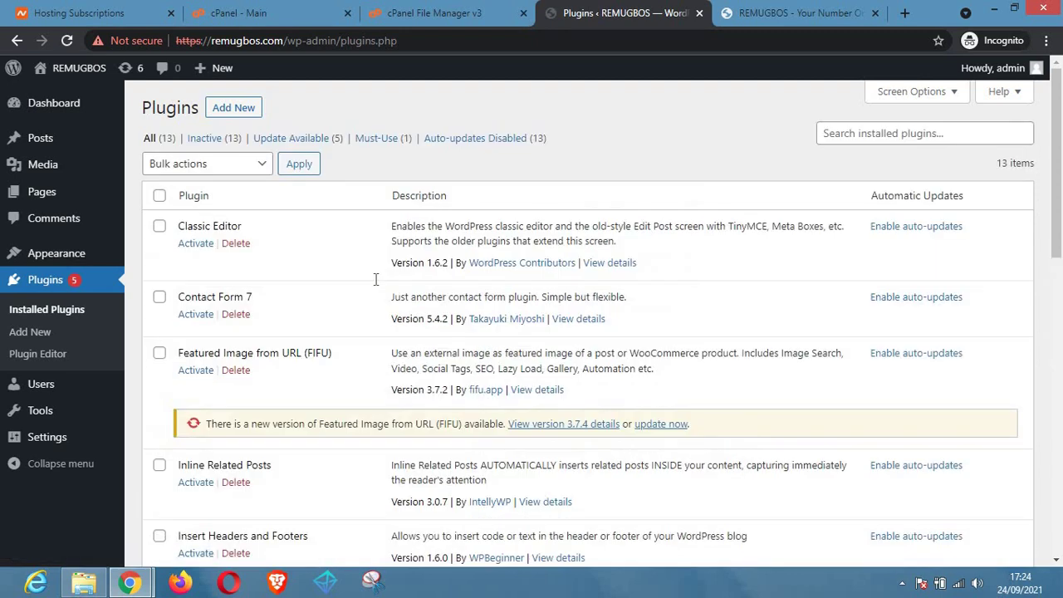
# Select all plugins except Really Simple SSL and apply the Activate bulk action.
pyautogui.scroll(-12, 1061, 298)
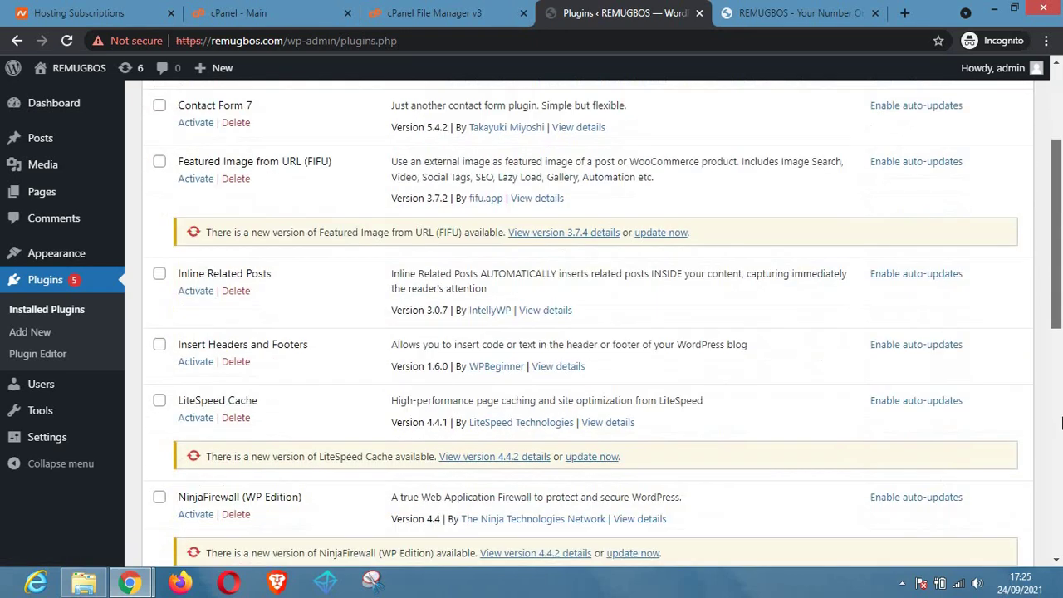
pyautogui.scroll(12, 1061, 287)
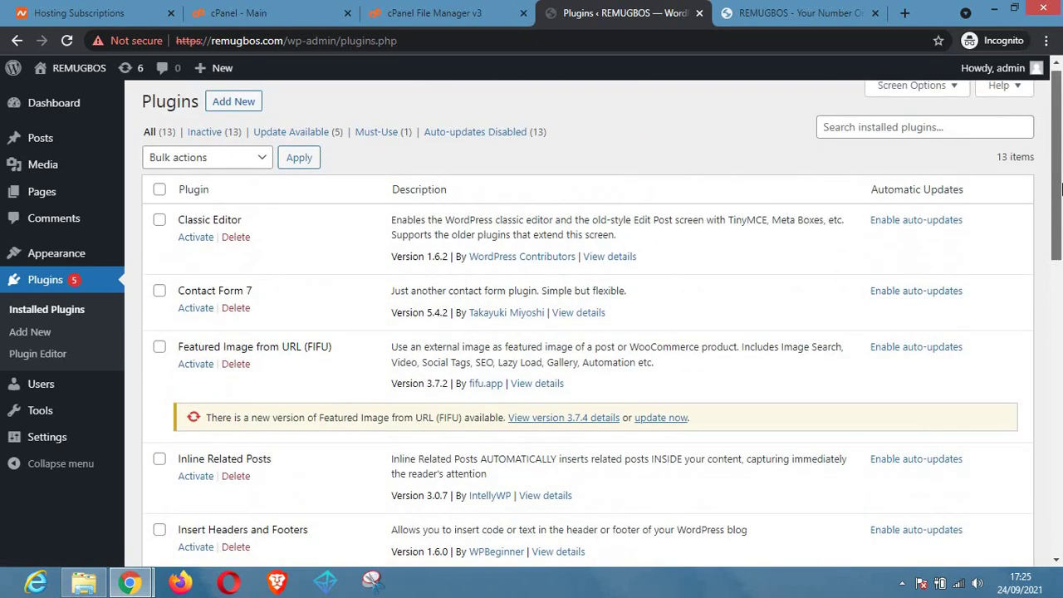
pyautogui.click(160, 197)
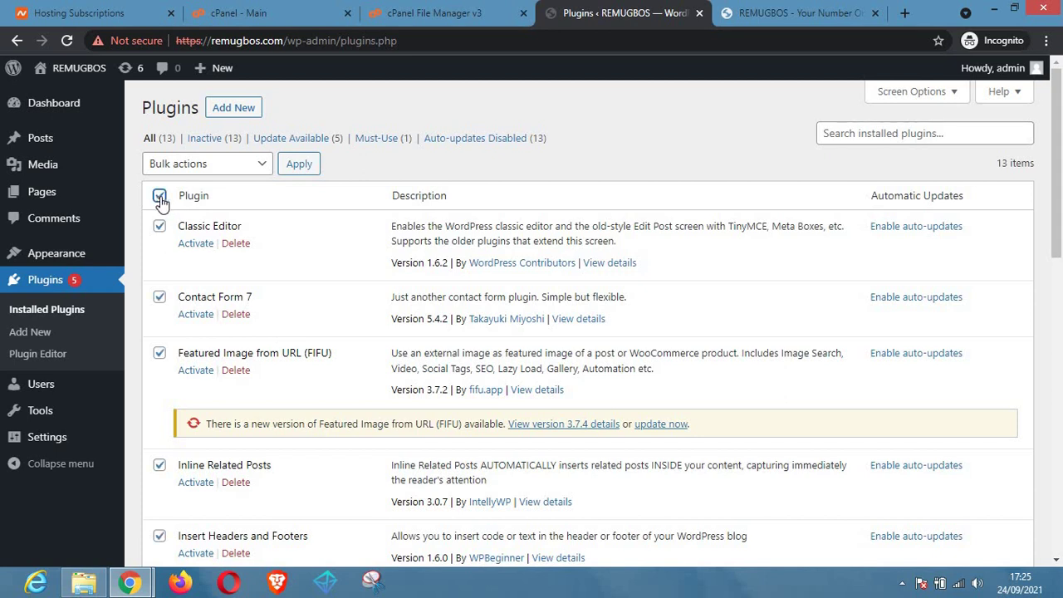
pyautogui.scroll(-3, 224, 307)
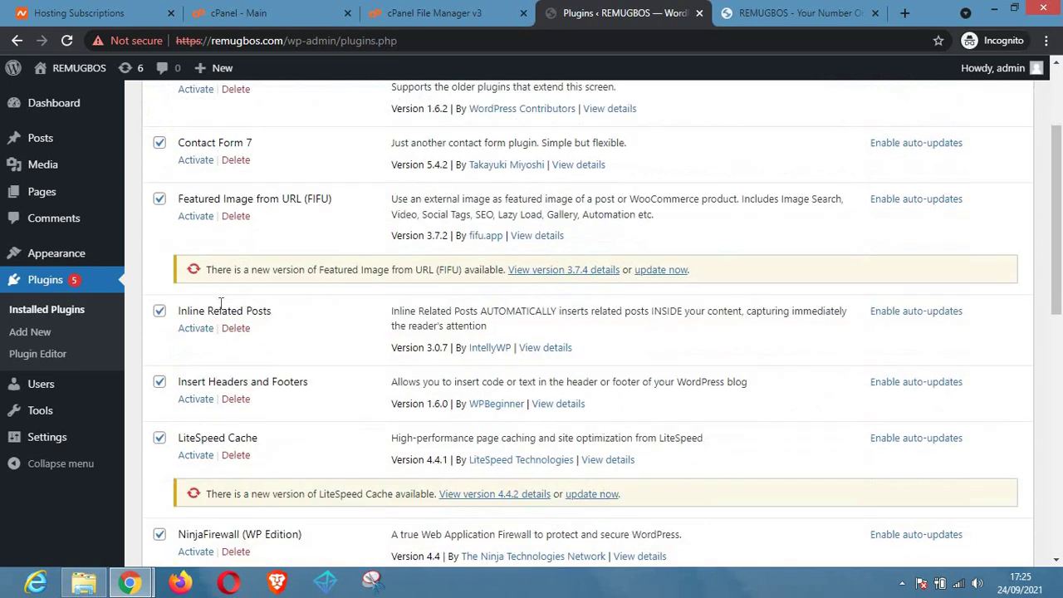
pyautogui.scroll(-2, 215, 328)
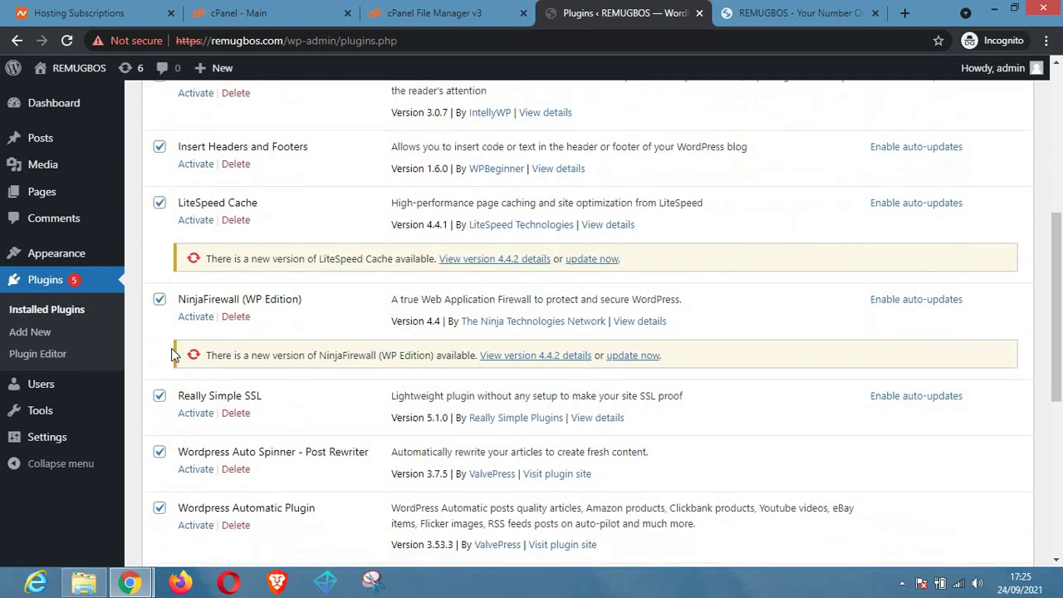
pyautogui.click(160, 396)
pyautogui.scroll(-3, 207, 440)
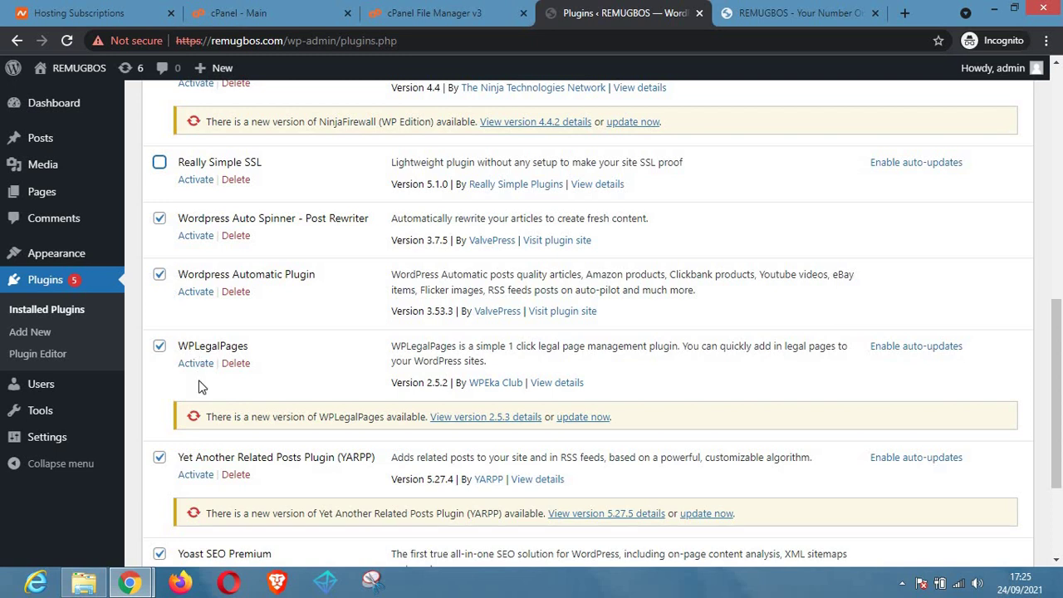
pyautogui.scroll(-3, 199, 469)
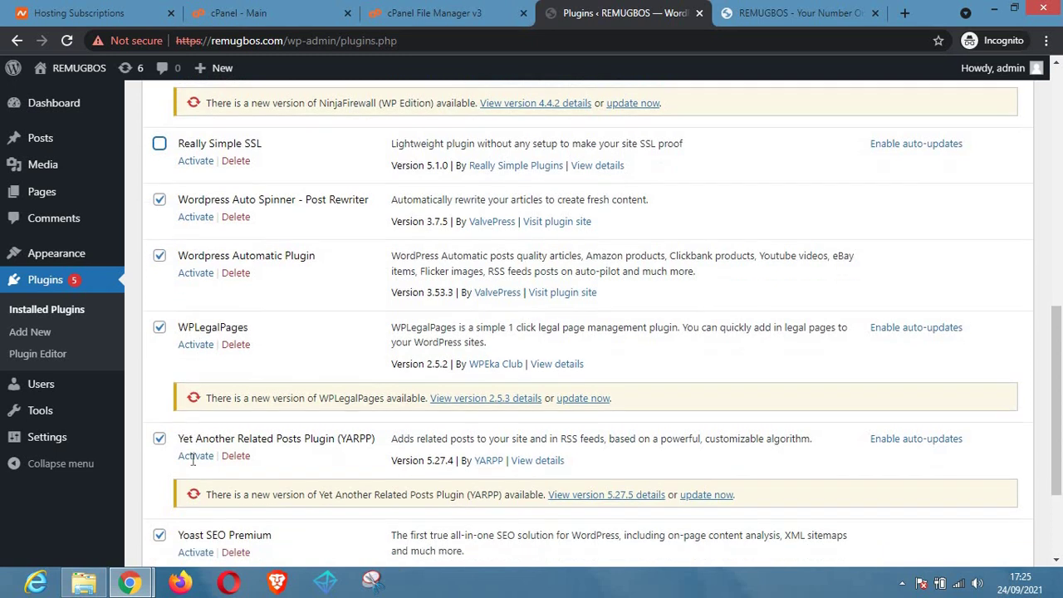
pyautogui.click(207, 483)
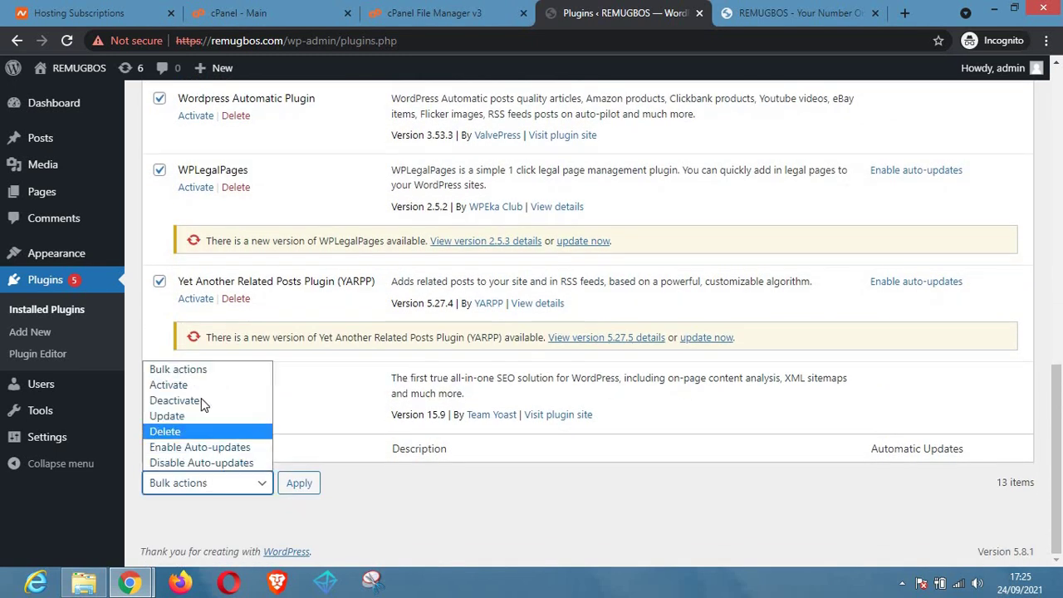
pyautogui.click(201, 388)
pyautogui.click(299, 484)
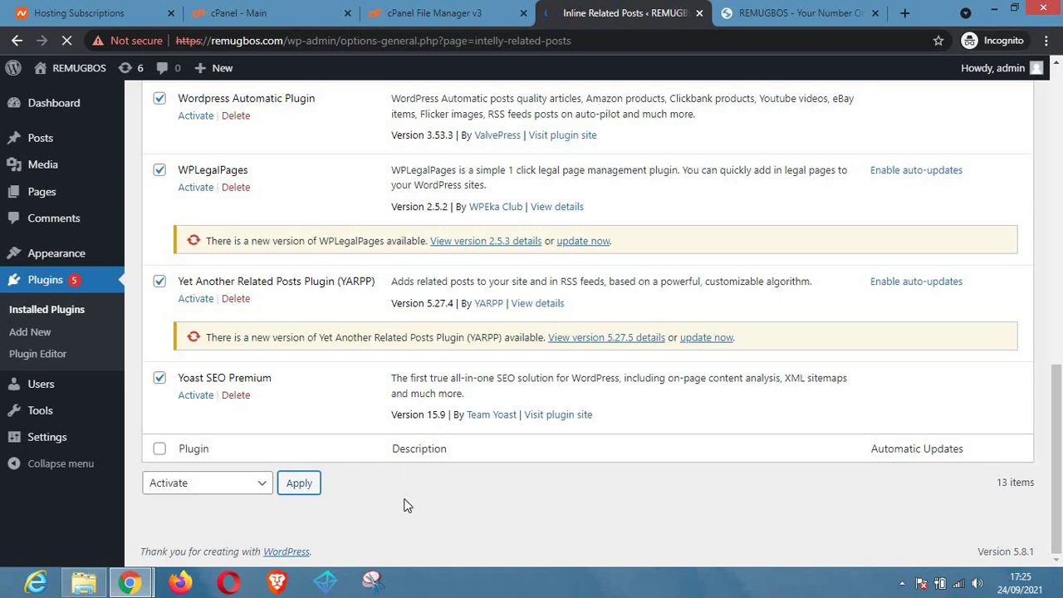
# Save the Inline Related Posts settings with their defaults, then switch to the 'cPanel - Main' tab.
pyautogui.scroll(-1, 434, 365)
pyautogui.scroll(-10, 434, 365)
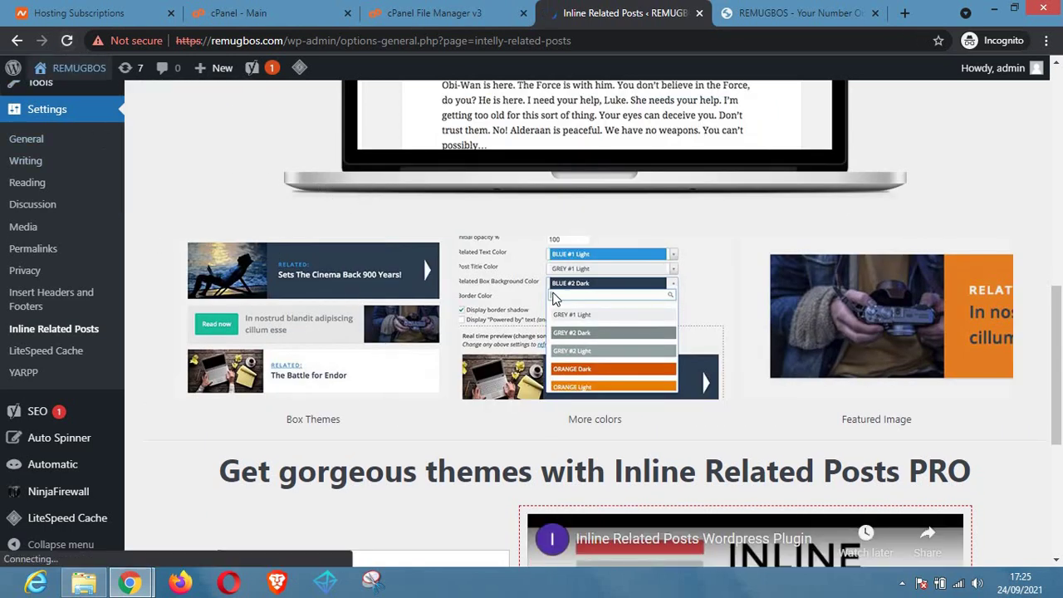
pyautogui.scroll(-10, 572, 367)
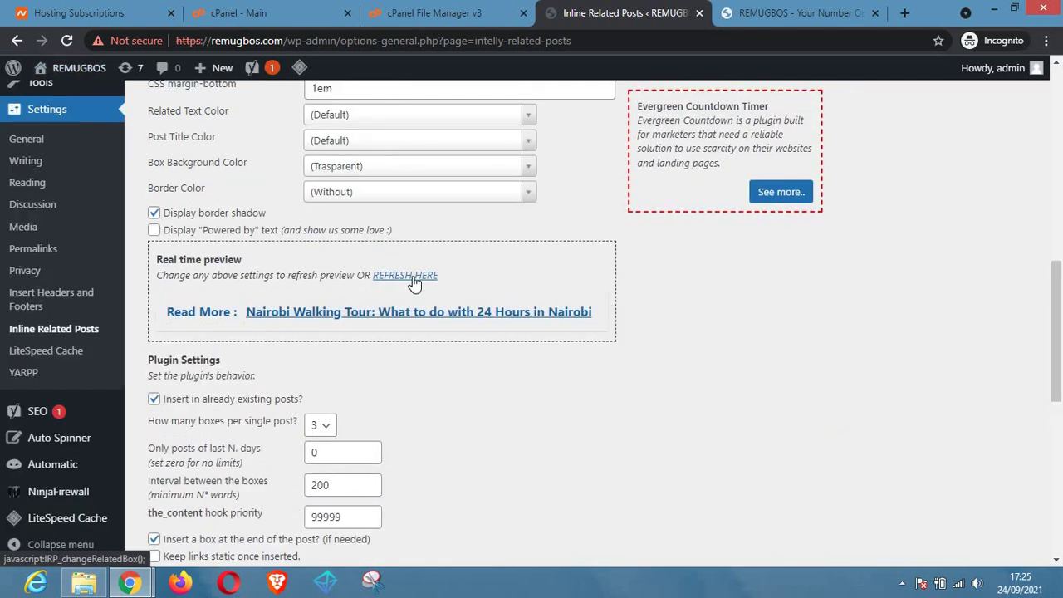
pyautogui.scroll(3, 420, 281)
pyautogui.scroll(-6, 420, 282)
pyautogui.scroll(-5, 420, 282)
pyautogui.click(167, 497)
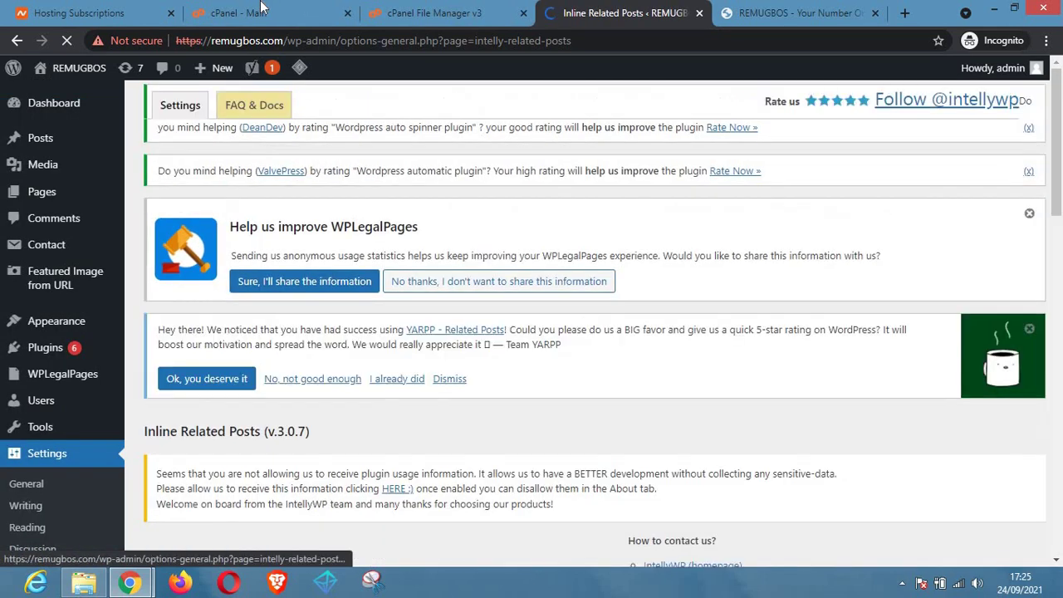
pyautogui.click(240, 12)
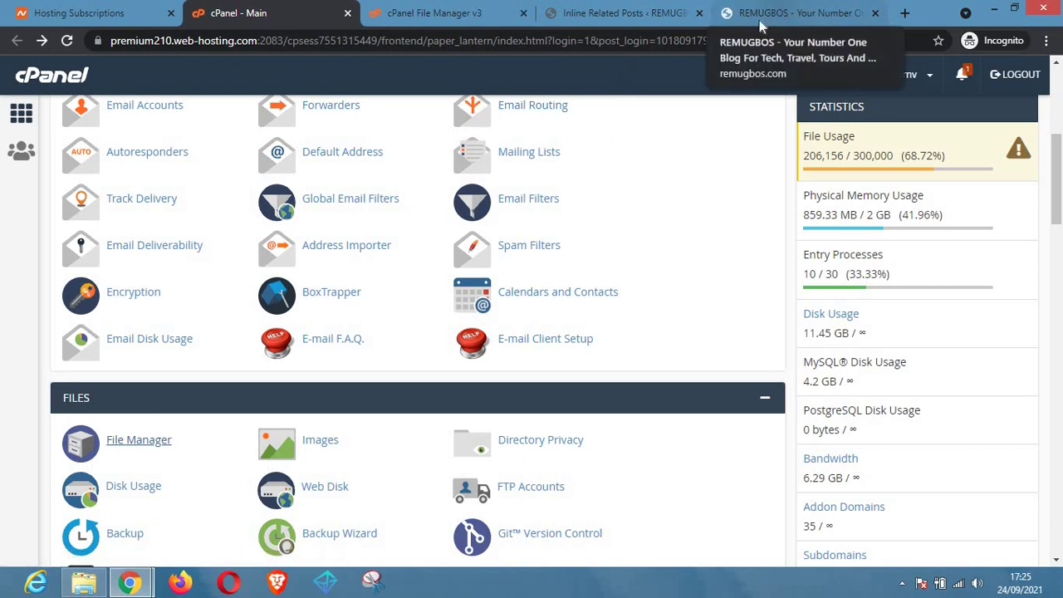
pyautogui.click(793, 13)
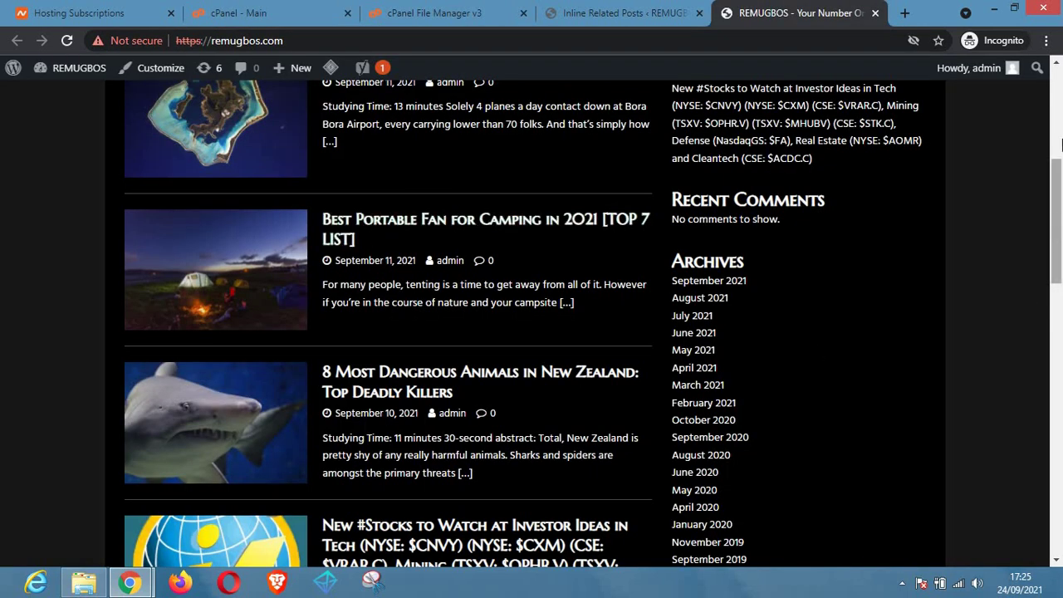
pyautogui.scroll(4, 931, 172)
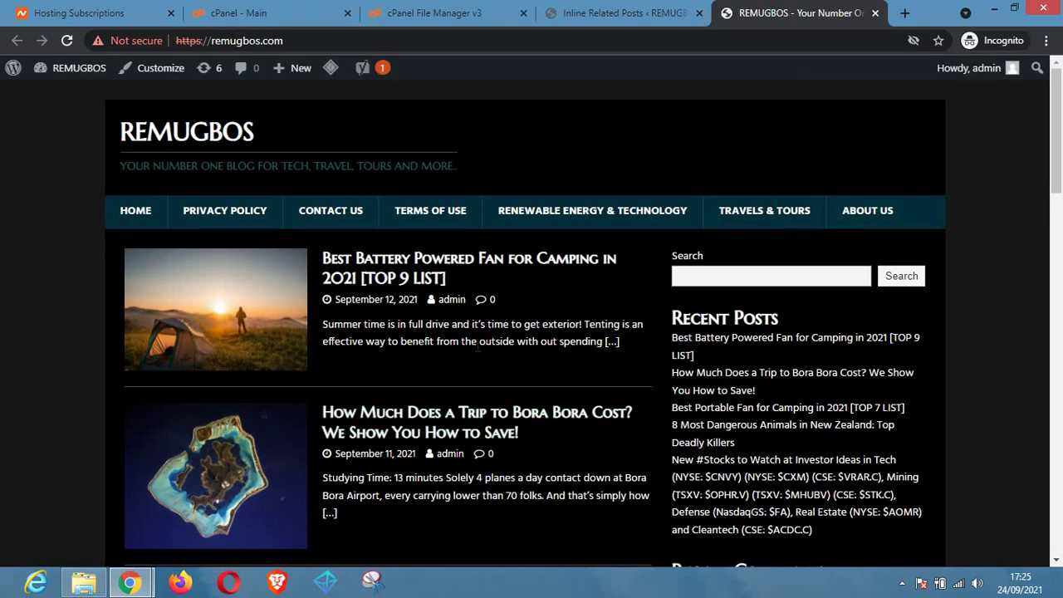
pyautogui.click(593, 13)
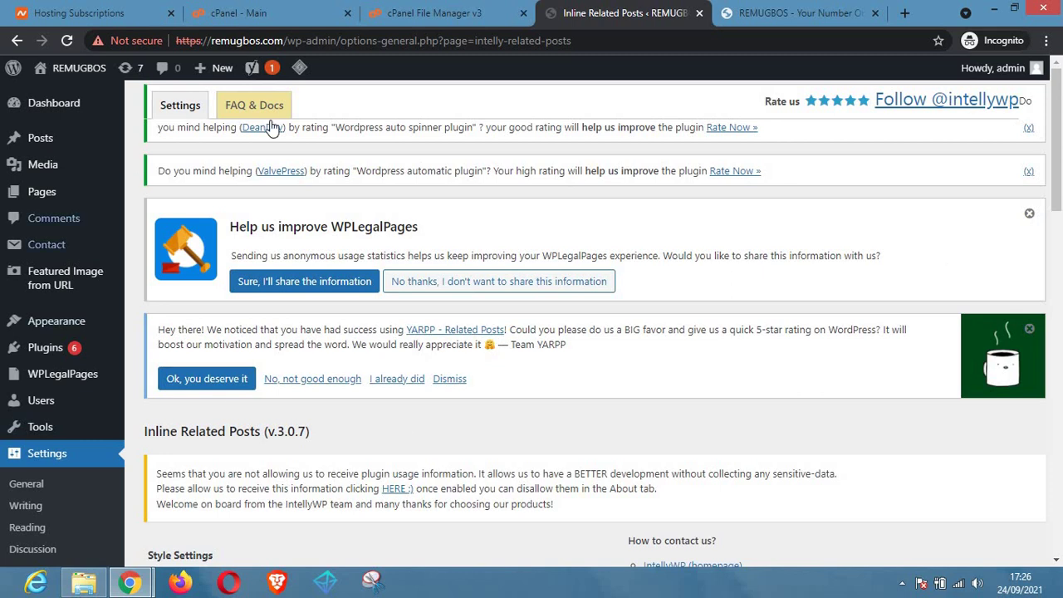
pyautogui.click(274, 13)
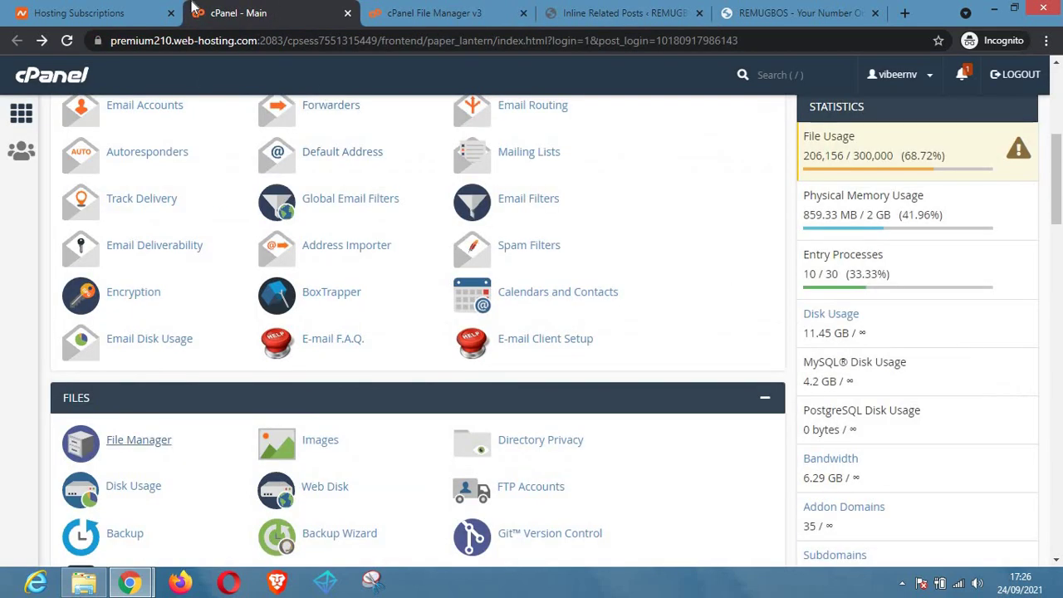
pyautogui.click(760, 12)
pyautogui.click(619, 13)
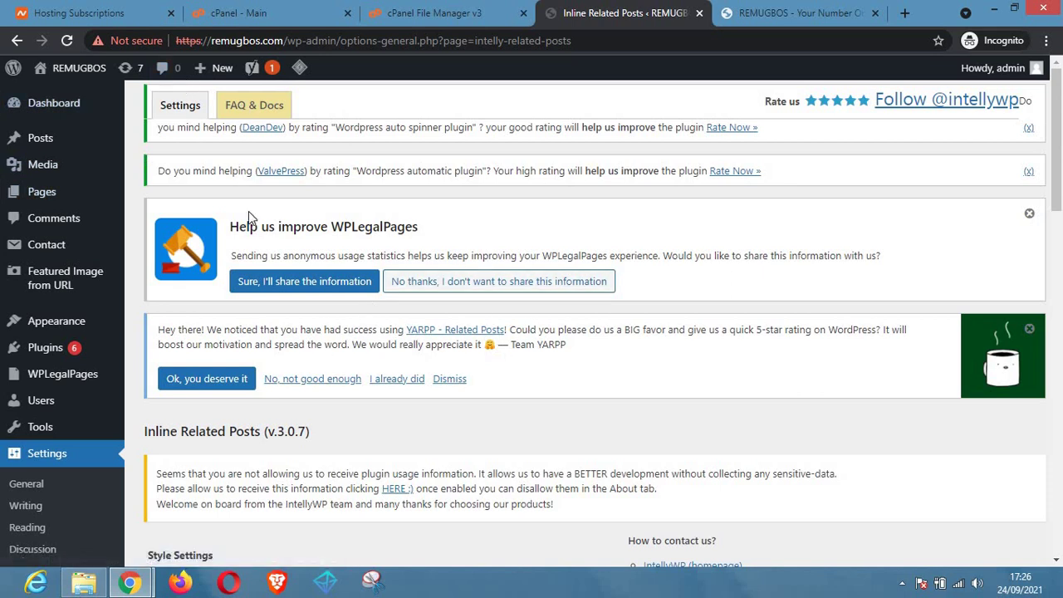
pyautogui.click(249, 12)
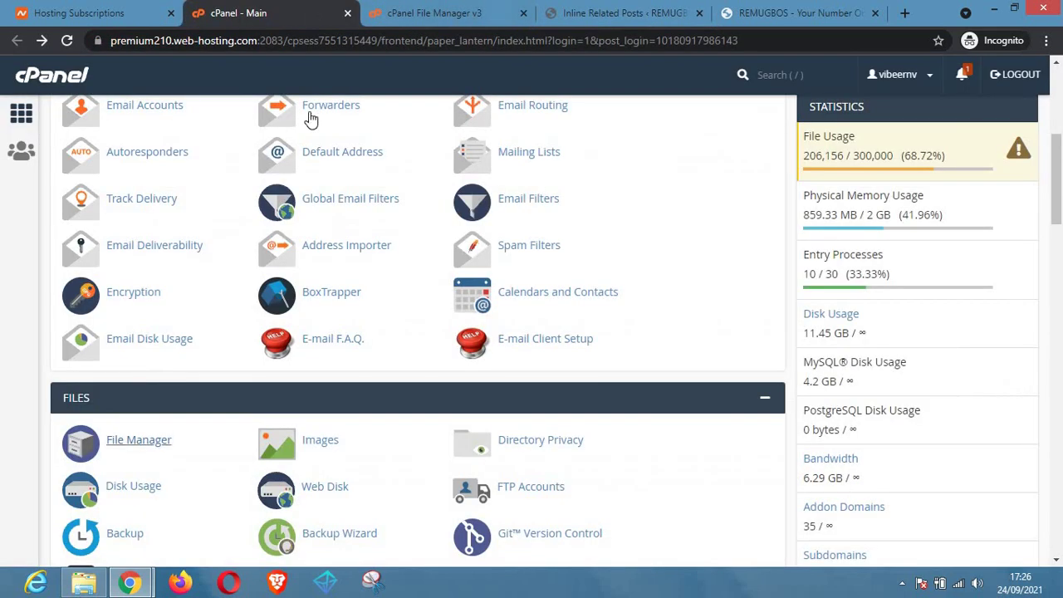
pyautogui.scroll(-2, 58, 483)
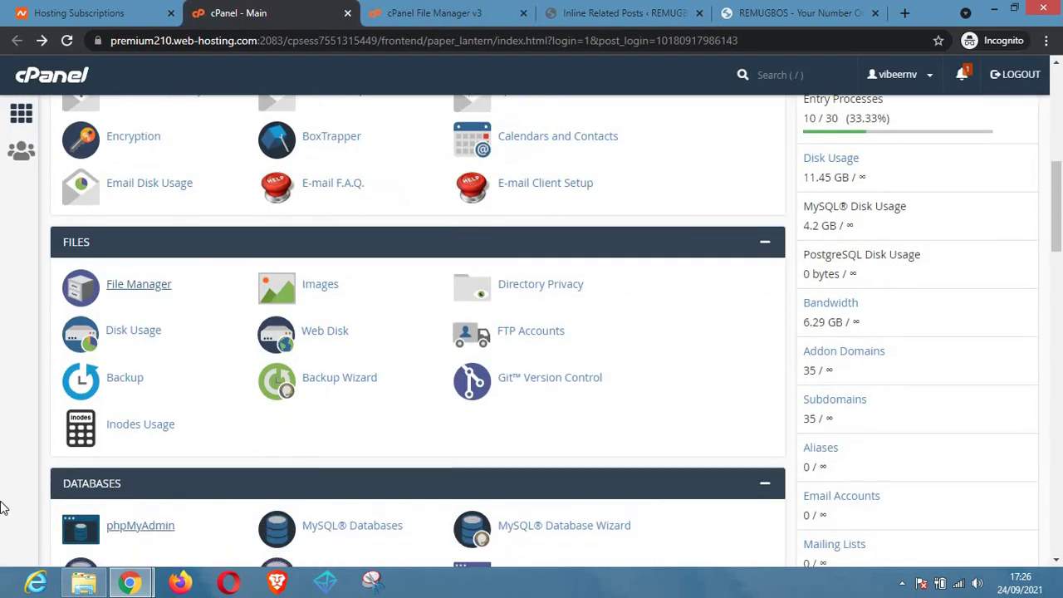